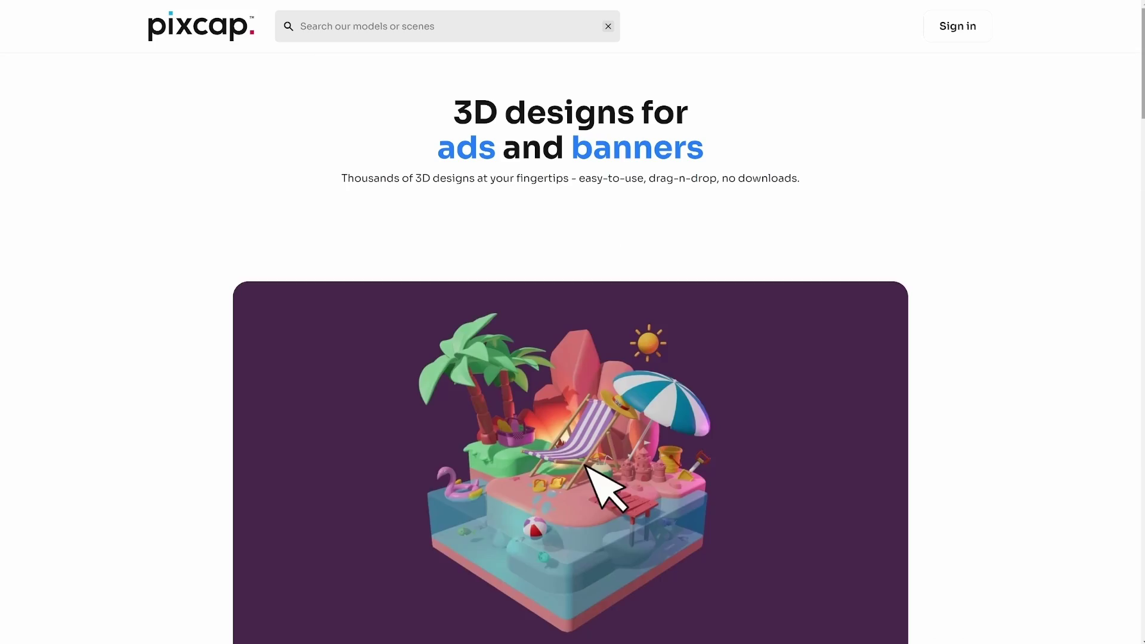
# Scroll down the Pixcap landing page to the in-browser 3D editor demo
pyautogui.scroll(-1, 573, 322)
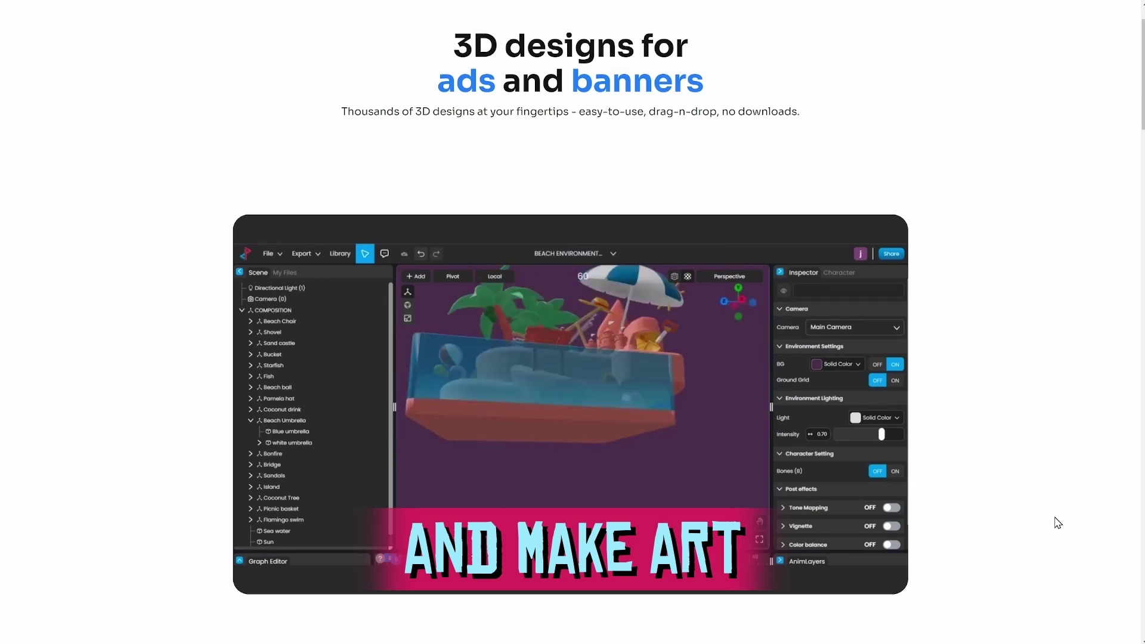
pyautogui.scroll(-10, 1131, 299)
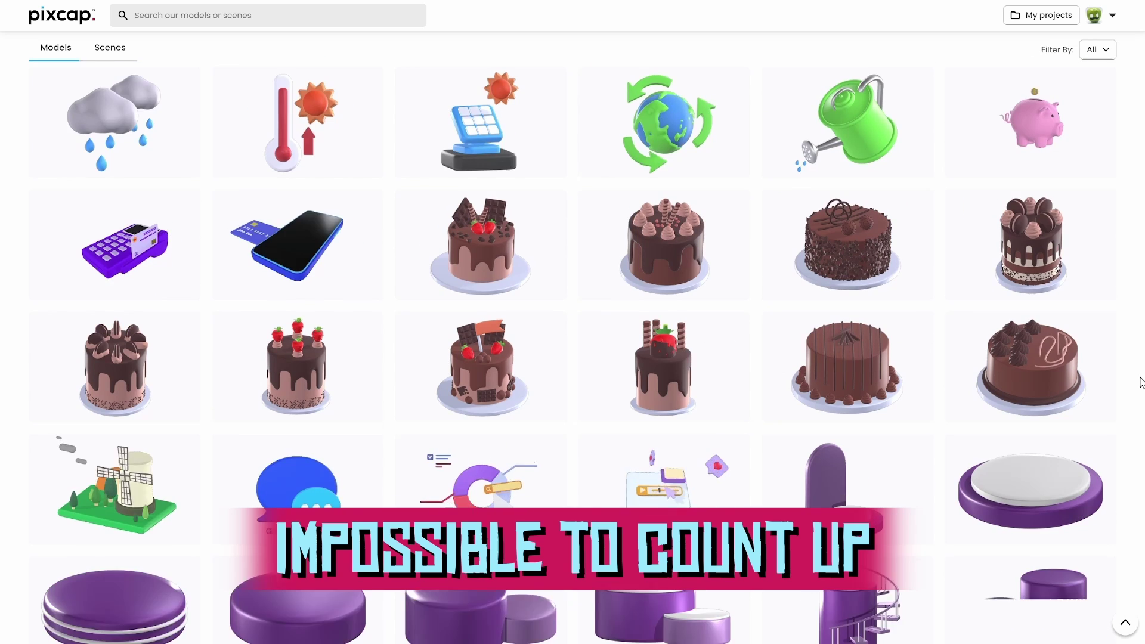
# Shift the Spaceman on Earth ground hue to orange and lighten it to sandy tan, then view the lighting examples
pyautogui.scroll(-5, 1141, 382)
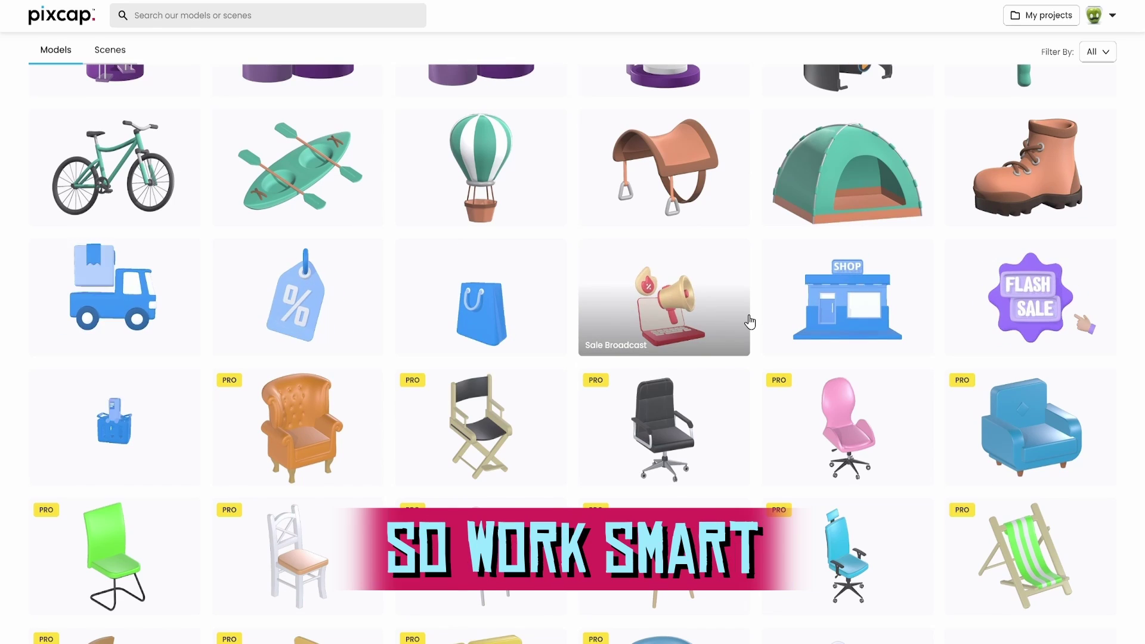
pyautogui.scroll(-10, 439, 481)
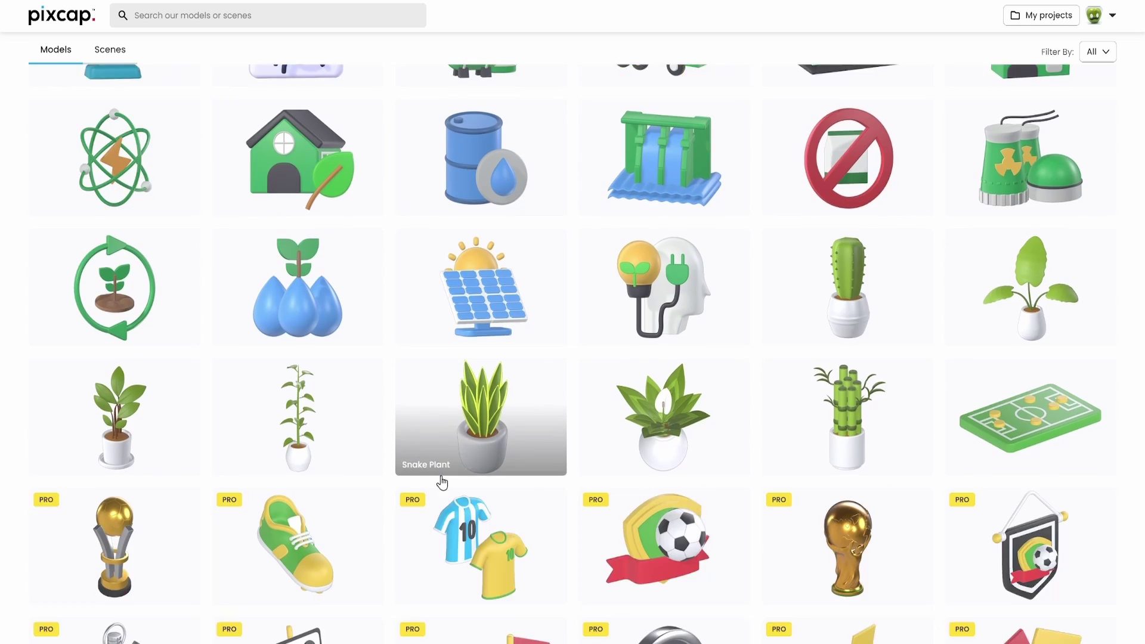
pyautogui.scroll(-10, 441, 480)
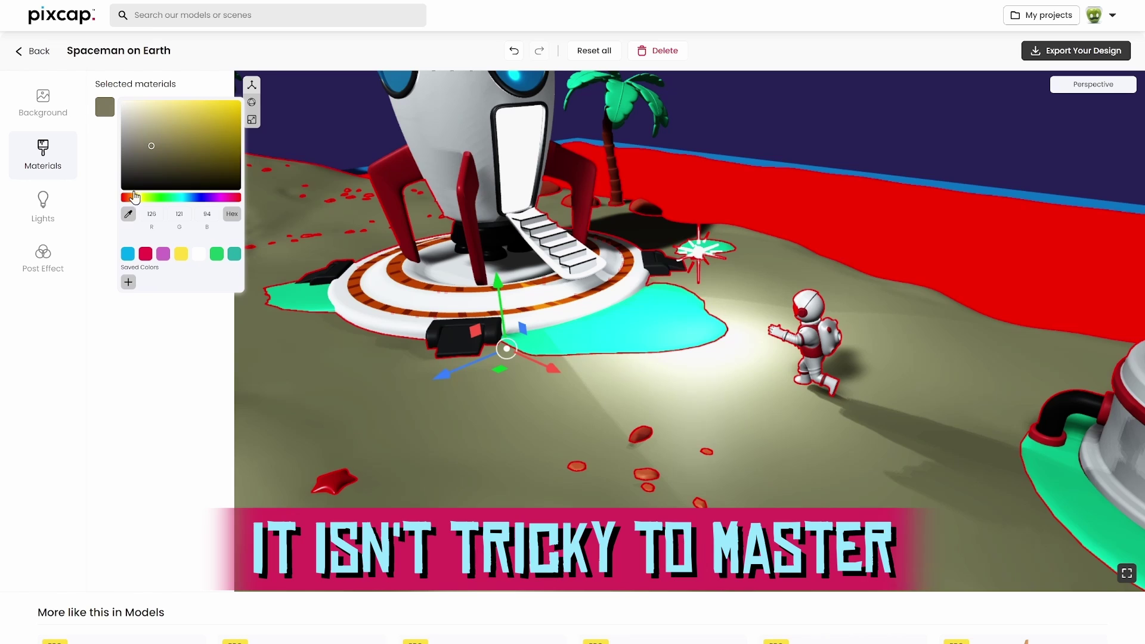
pyautogui.click(130, 198)
pyautogui.click(179, 130)
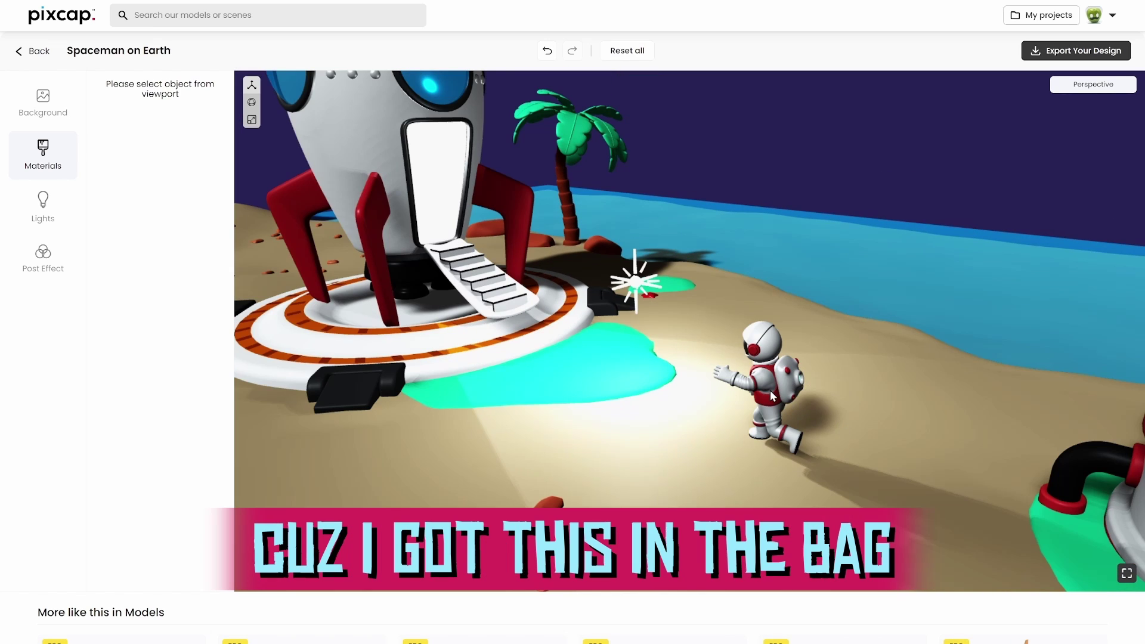
pyautogui.click(771, 395)
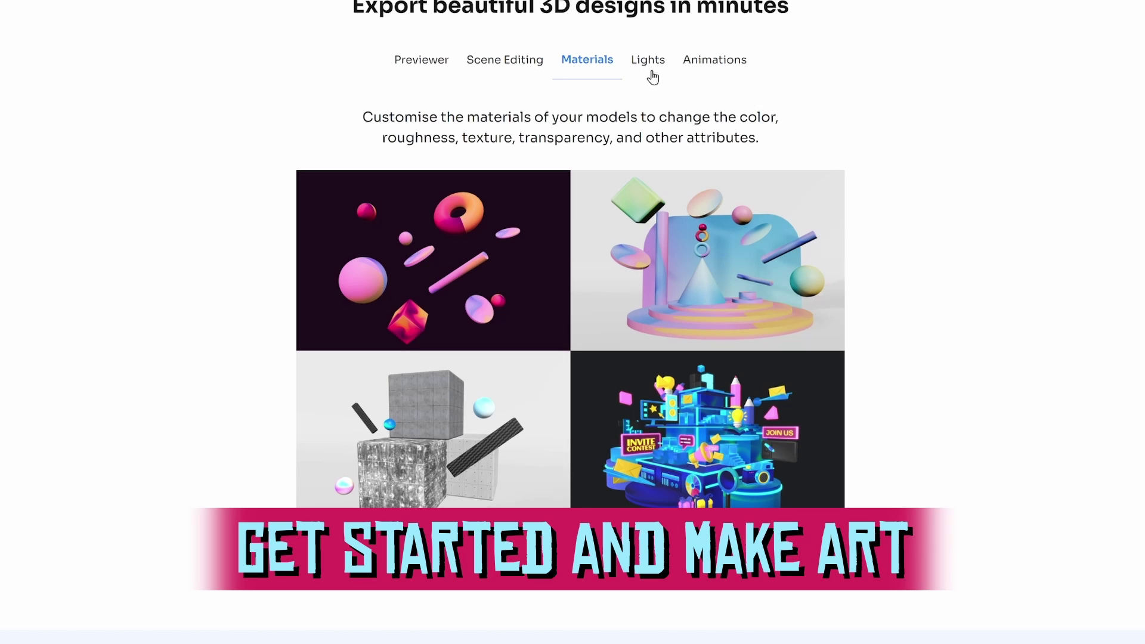
pyautogui.click(653, 77)
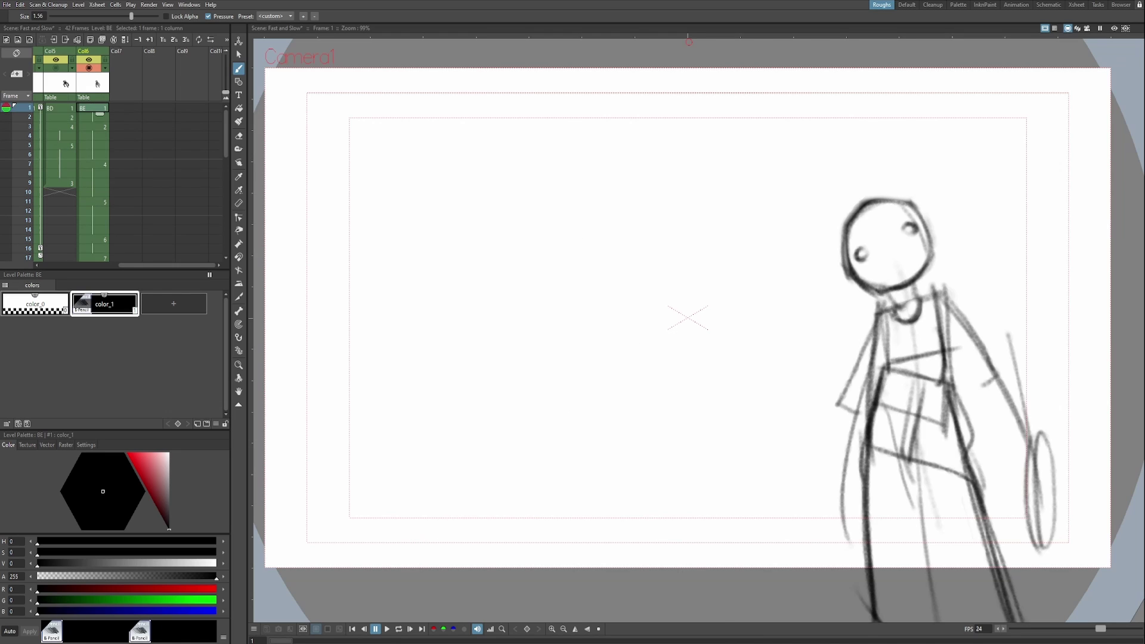
pyautogui.middleClick(843, 393)
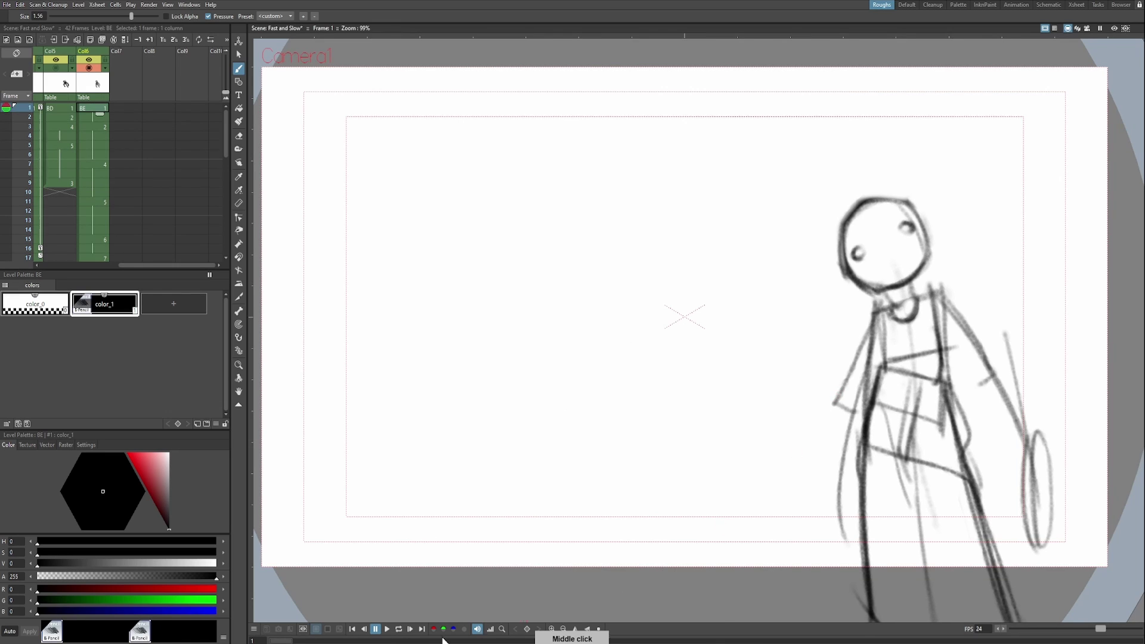
pyautogui.click(398, 629)
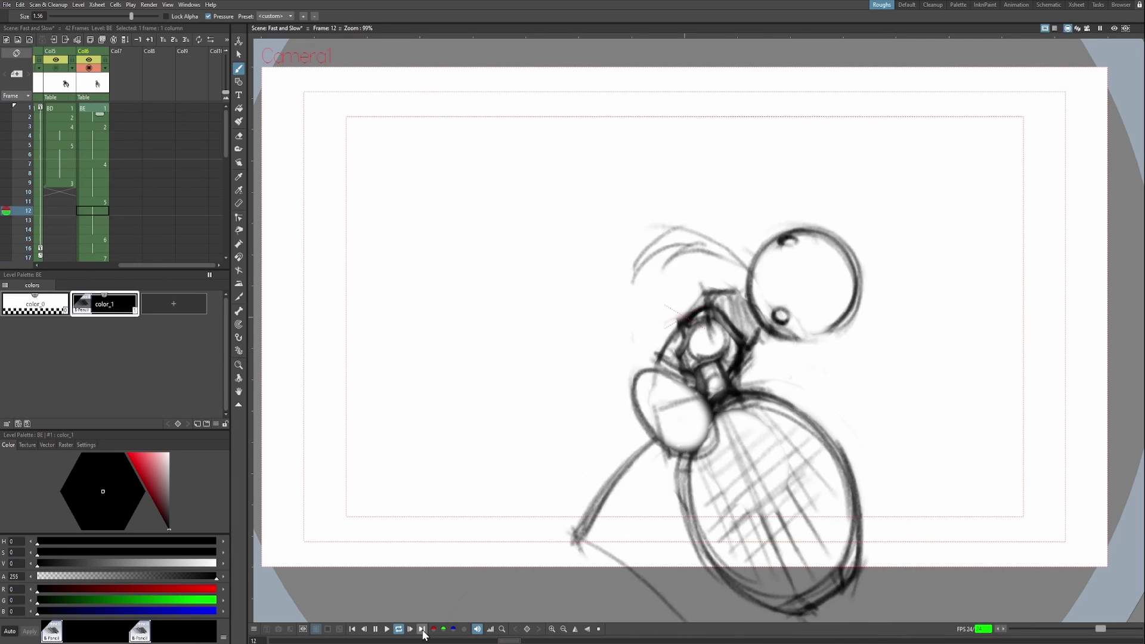
pyautogui.click(705, 588)
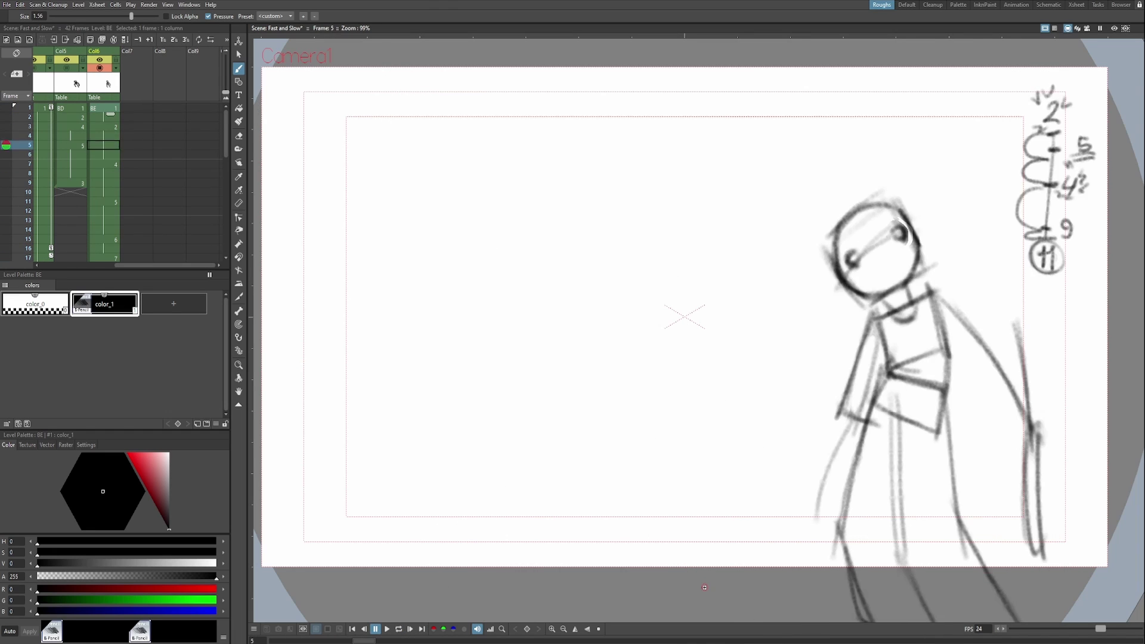
pyautogui.press('.')
pyautogui.press('.')
pyautogui.press('.')
pyautogui.press('.')
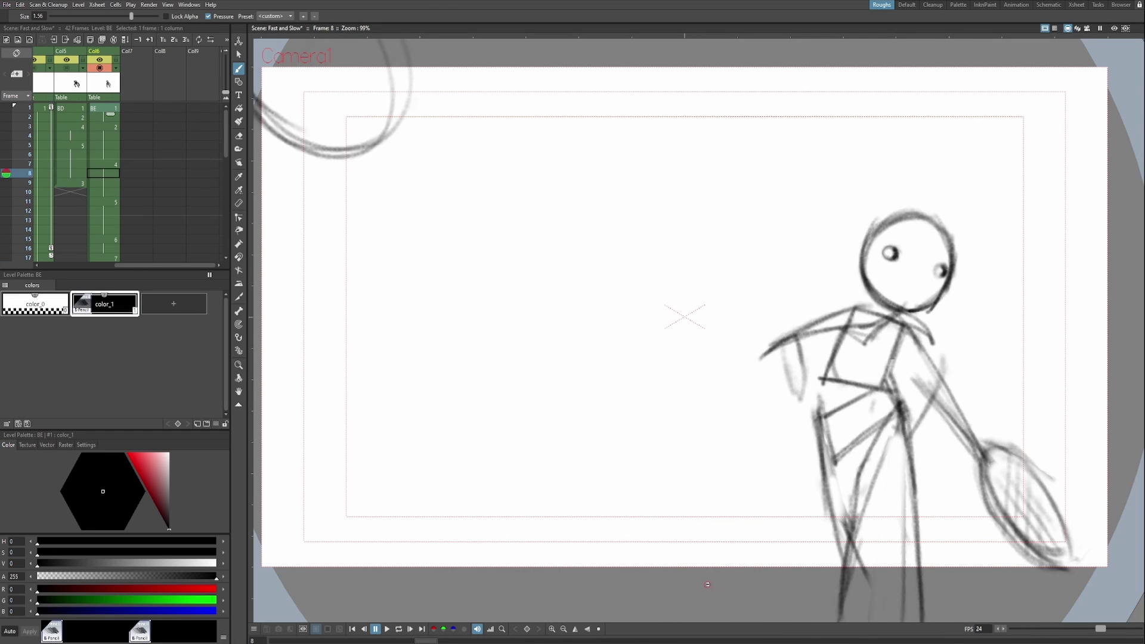
pyautogui.press('.')
pyautogui.press('.')
pyautogui.press('.')
pyautogui.press('.')
pyautogui.press(',')
pyautogui.press('.')
pyautogui.press(',')
pyautogui.press('.')
pyautogui.press('.')
pyautogui.press('.')
pyautogui.press(',')
pyautogui.press(',')
pyautogui.press(',')
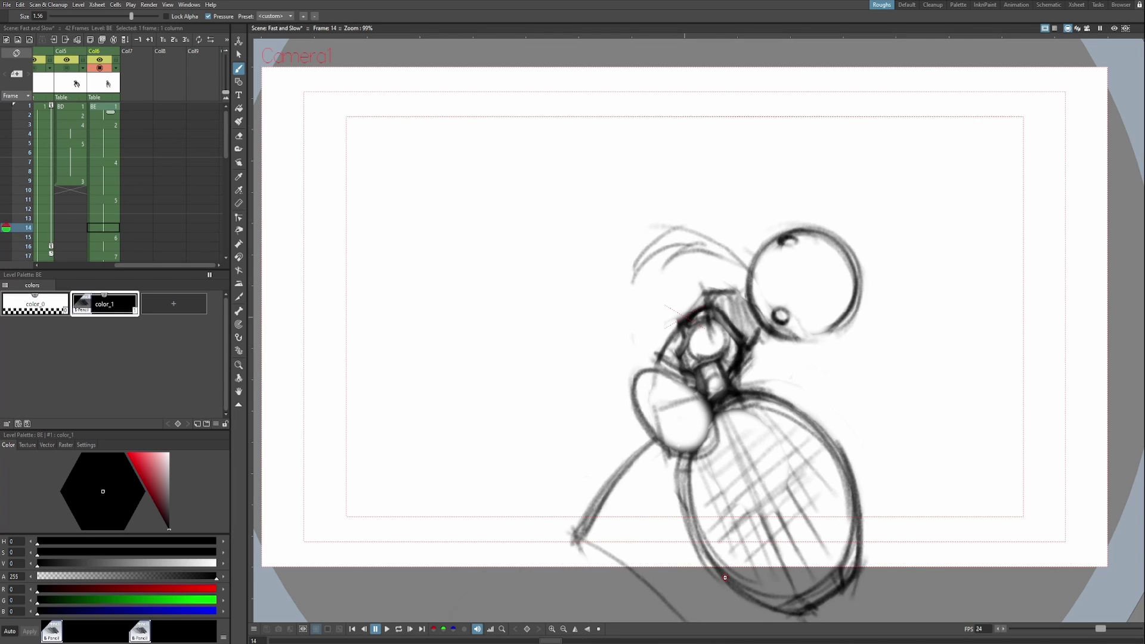
pyautogui.press('.')
pyautogui.press(',')
pyautogui.press('.')
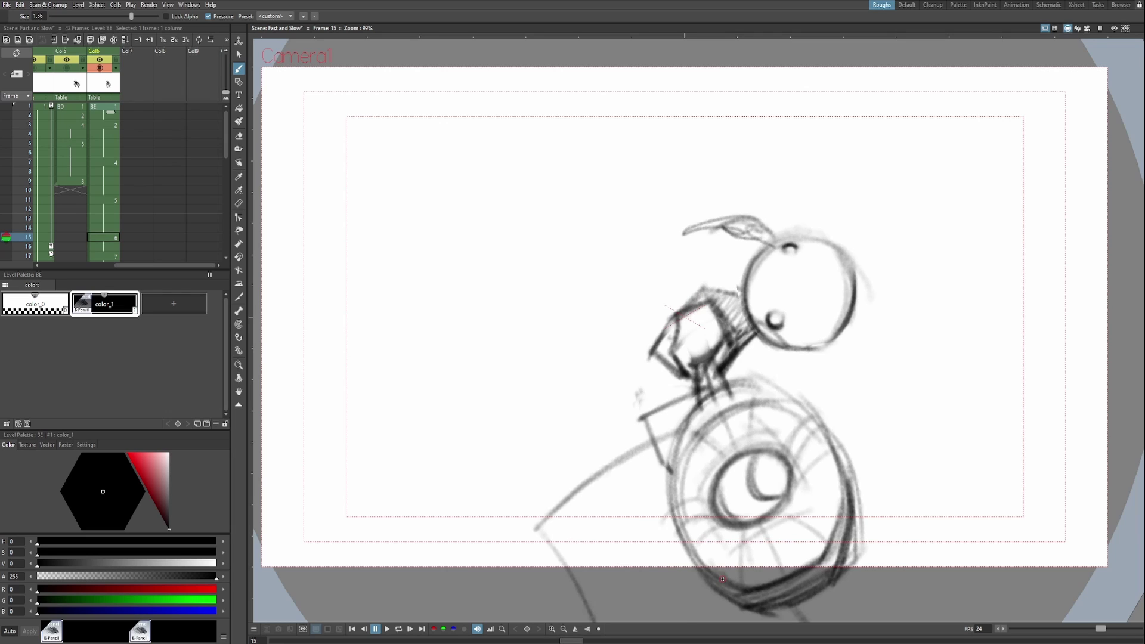
pyautogui.press(',')
pyautogui.press(',')
pyautogui.press(',')
pyautogui.press('.')
pyautogui.press('.')
pyautogui.press('.')
pyautogui.press(',')
pyautogui.press('.')
pyautogui.press(',')
pyautogui.press('.')
pyautogui.press(',')
pyautogui.press('.')
pyautogui.press(',')
pyautogui.press('.')
pyautogui.press(',')
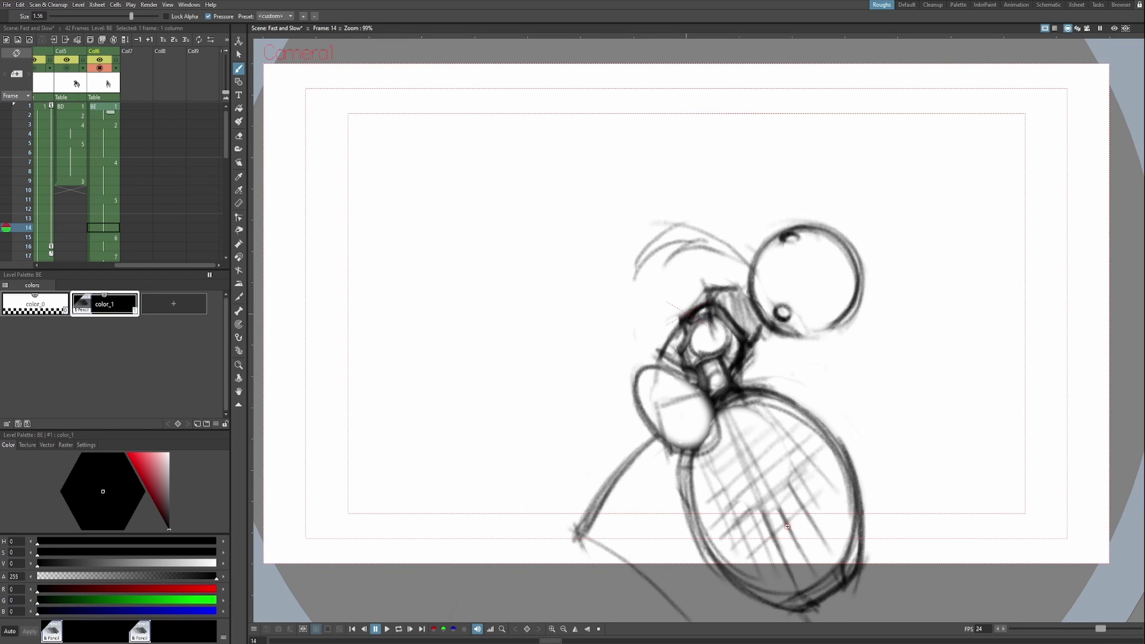
pyautogui.press('.')
pyautogui.press(',')
pyautogui.press('.')
pyautogui.press('.')
pyautogui.press('l')
pyautogui.press('p')
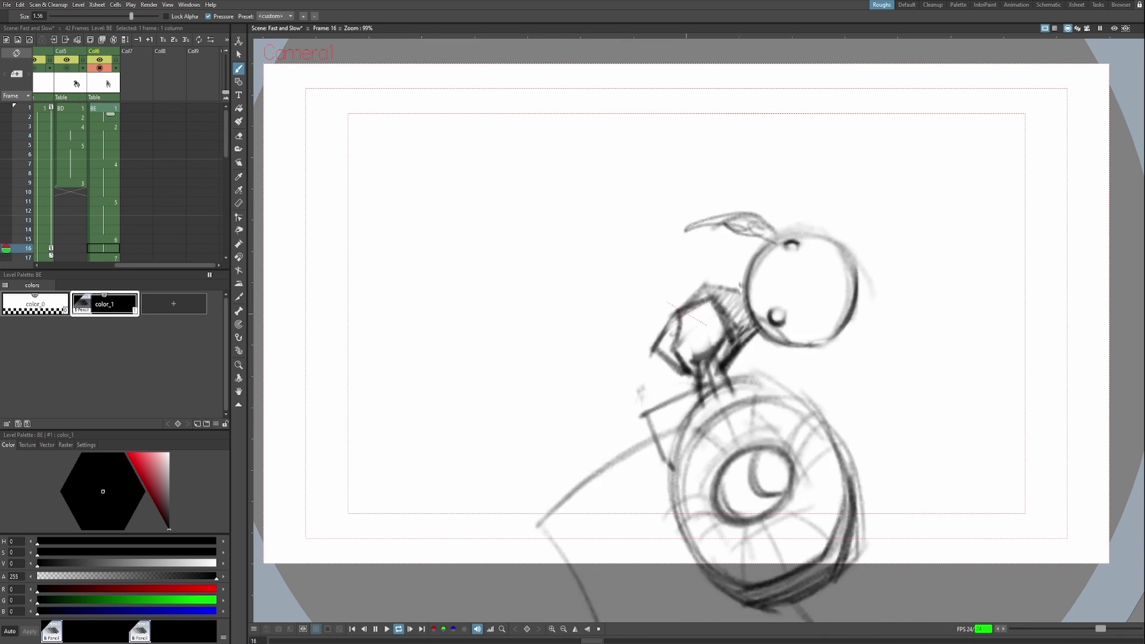
pyautogui.press('p')
pyautogui.hotkey('alt', ',')
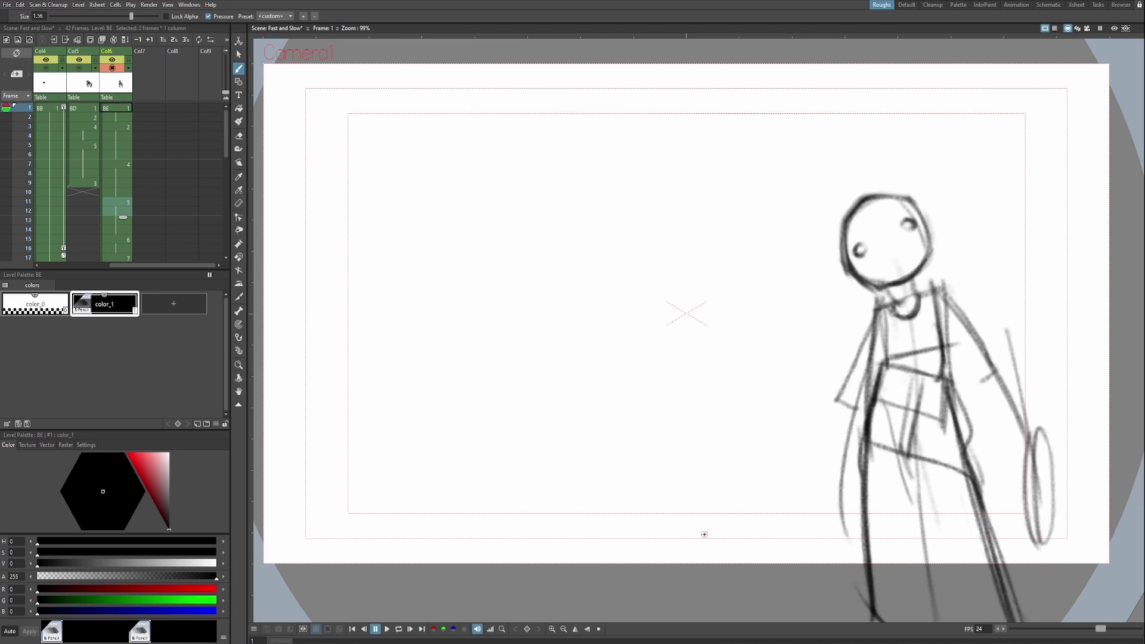
# Loop-play the animation, then compare the first two Col6 drawings at frames 1 and 2
pyautogui.click(399, 629)
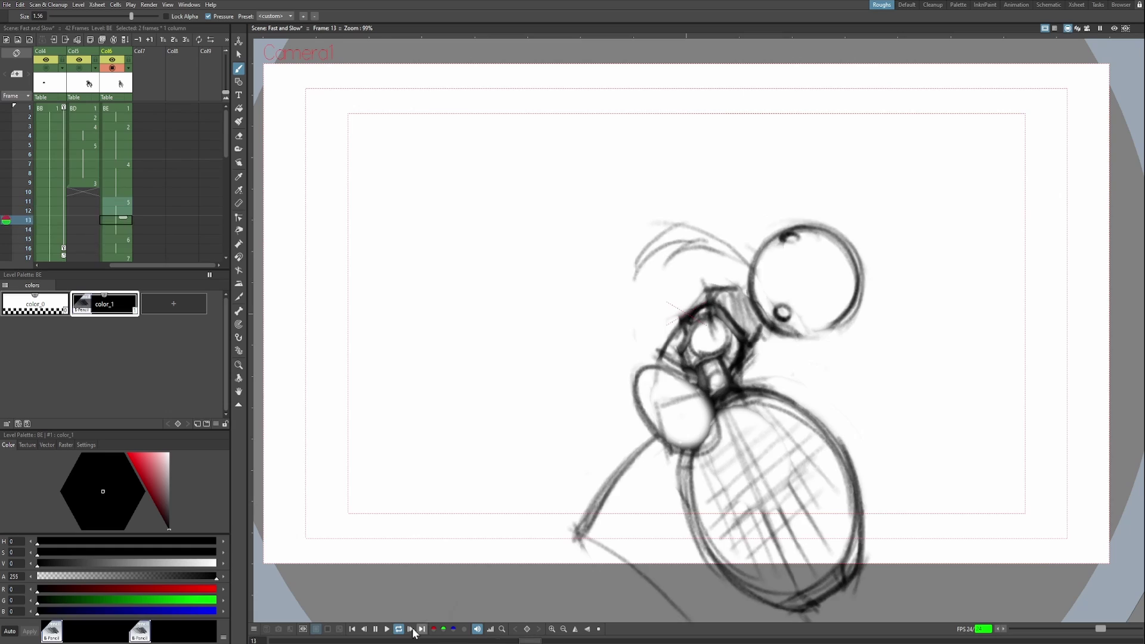
pyautogui.click(375, 629)
pyautogui.scroll(5, 119, 179)
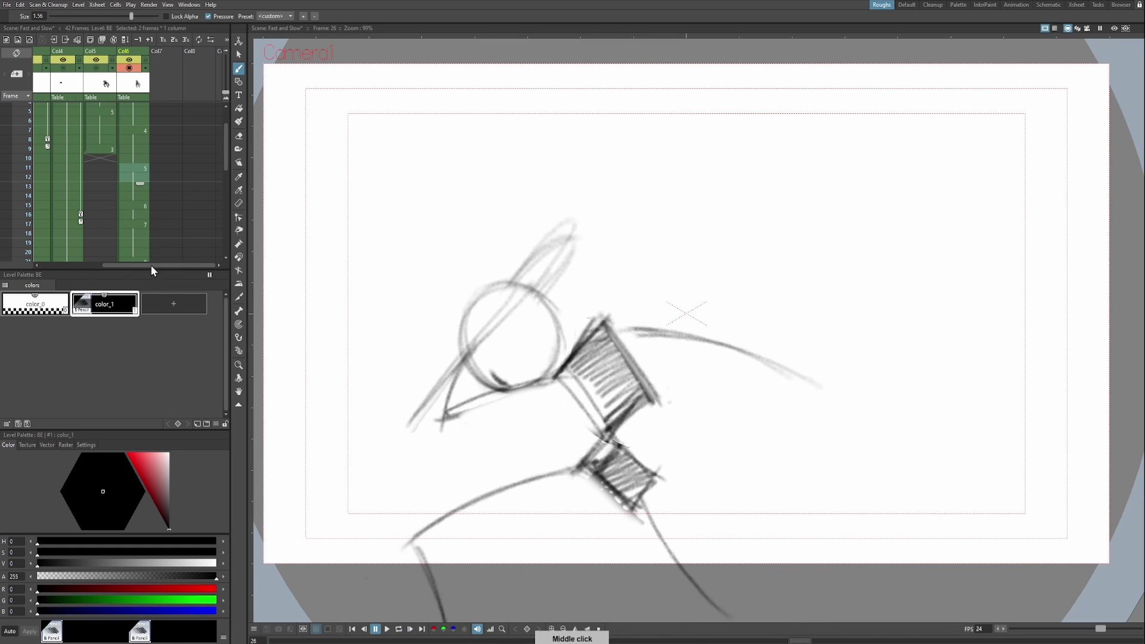
pyautogui.middleClick(150, 238)
pyautogui.click(131, 154)
pyautogui.click(134, 108)
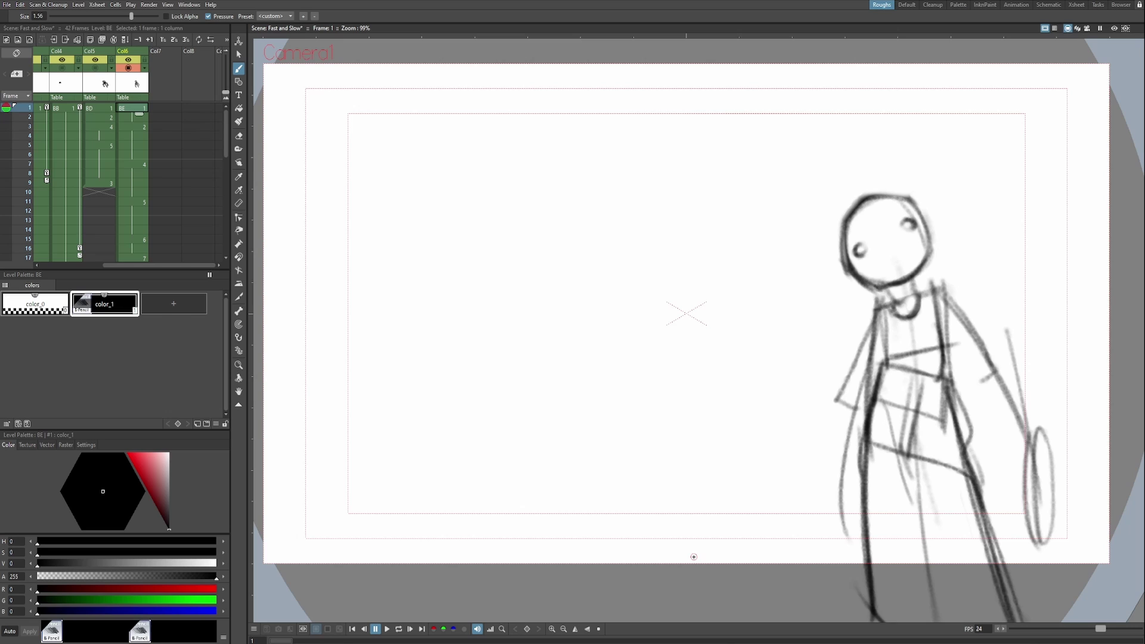
pyautogui.press('Down')
pyautogui.press('Down')
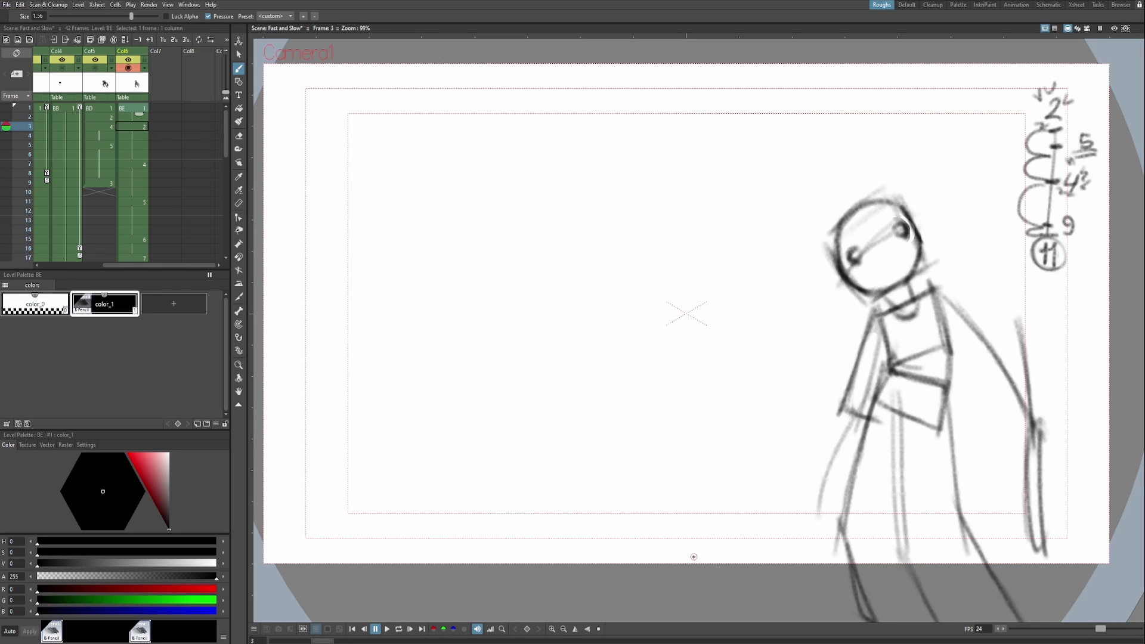
pyautogui.press('Up')
pyautogui.press('Up')
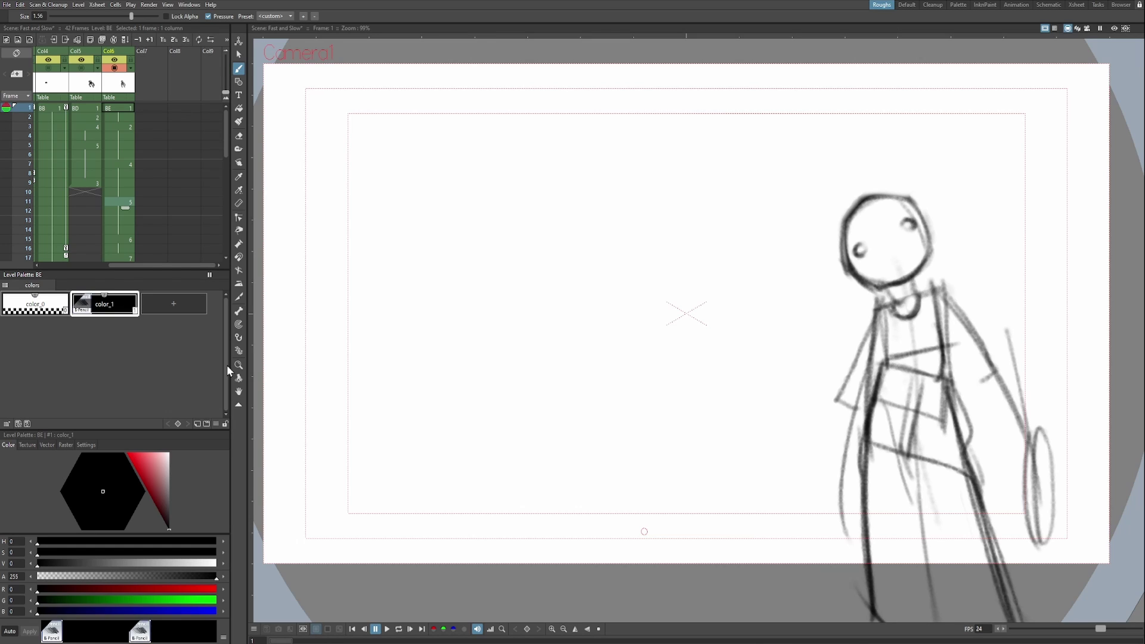
# Flip back and forth between frames 14 and 15 to compare the racket-contact poses
pyautogui.press('Down')
pyautogui.press('Down')
pyautogui.press('Down')
pyautogui.press('Down')
pyautogui.press('Down')
pyautogui.press('Down')
pyautogui.press('Down')
pyautogui.press('Down')
pyautogui.press('Down')
pyautogui.press('Down')
pyautogui.press('Down')
pyautogui.press('Down')
pyautogui.press('Down')
pyautogui.press('Down')
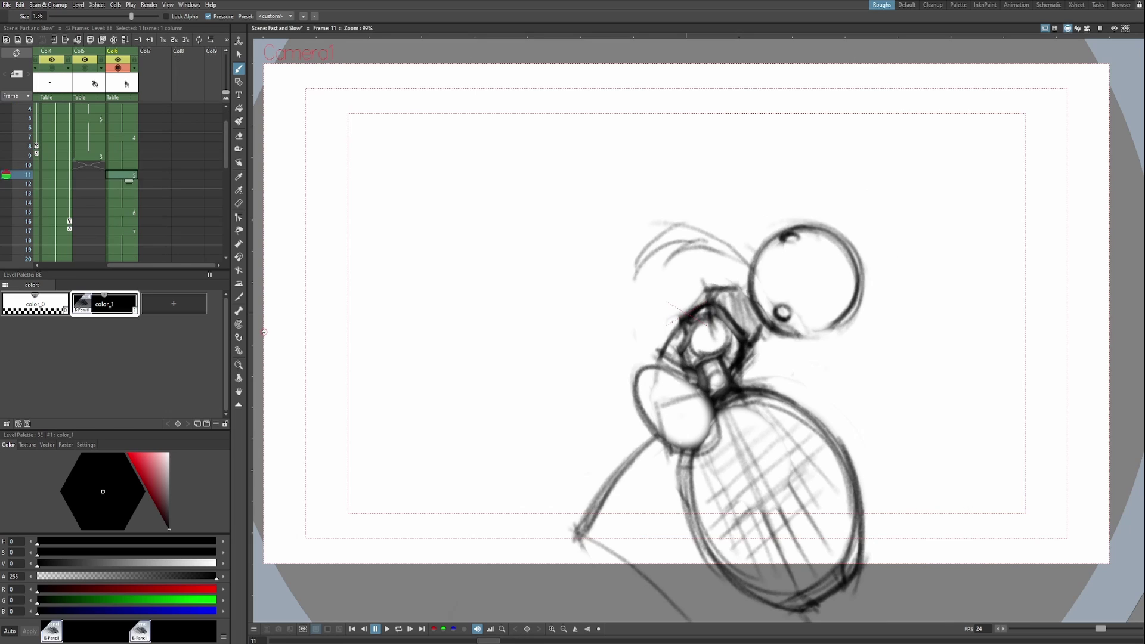
pyautogui.press('Up')
pyautogui.press('Down')
pyautogui.press('Up')
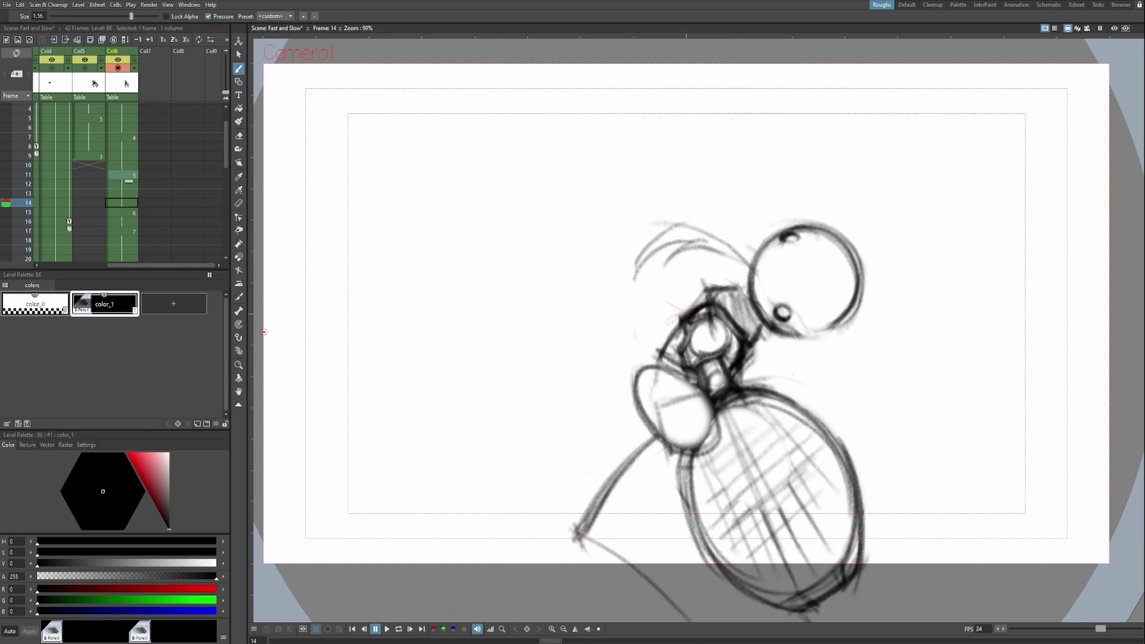
pyautogui.press('Down')
pyautogui.press('Up')
pyautogui.press('Down')
pyautogui.press('Up')
# Extend the Col6 drawing at row 14 down to row 17 so it holds longer
pyautogui.middleClick(157, 193)
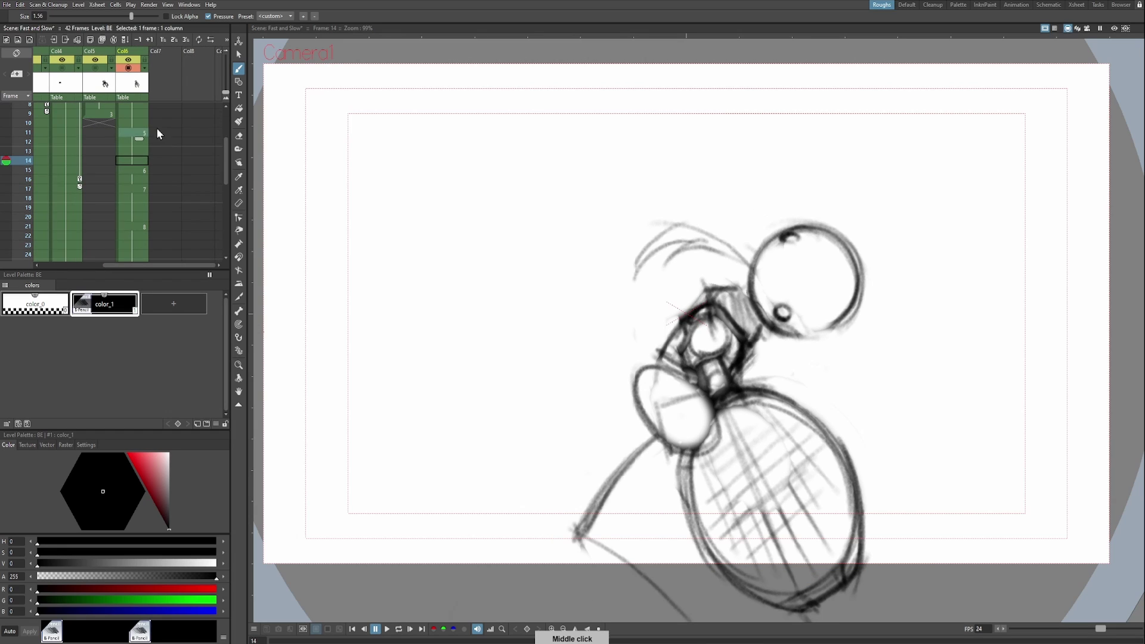
pyautogui.click(141, 160)
pyautogui.moveTo(140, 168); pyautogui.dragTo(142, 241)
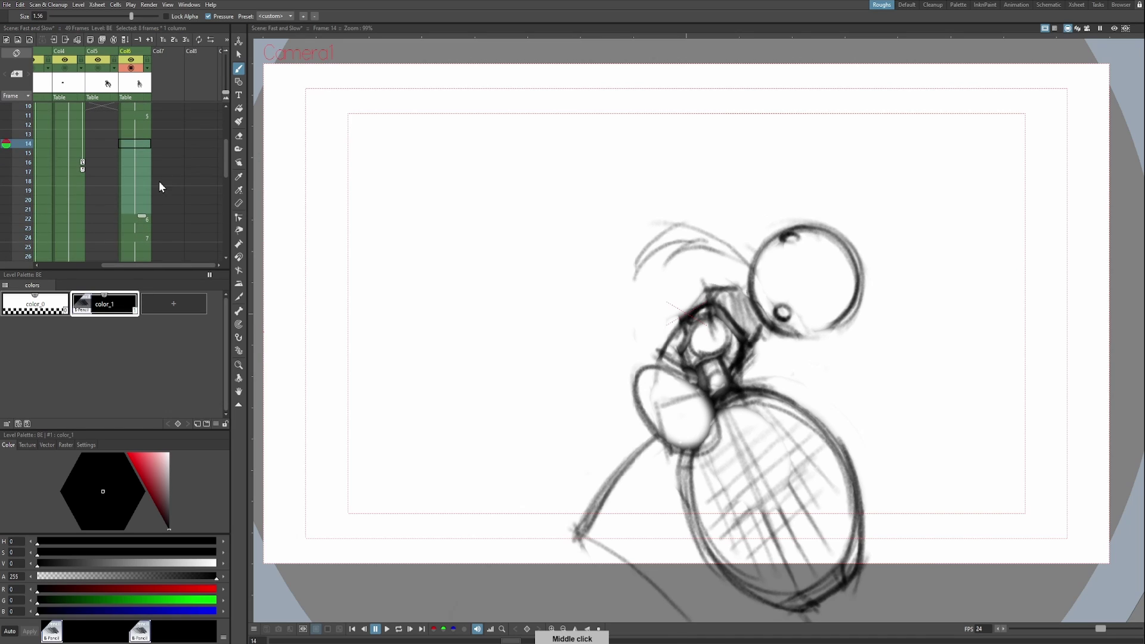
# Play the swing animation from frame 1 and stop it
pyautogui.middleClick(171, 184)
pyautogui.click(155, 108)
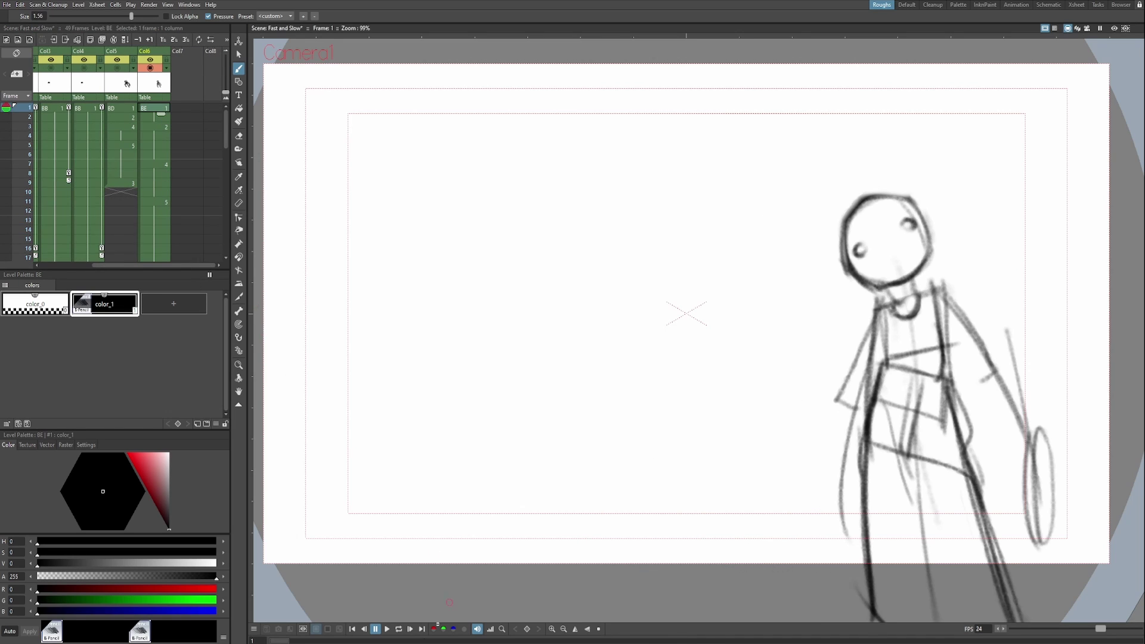
pyautogui.click(387, 629)
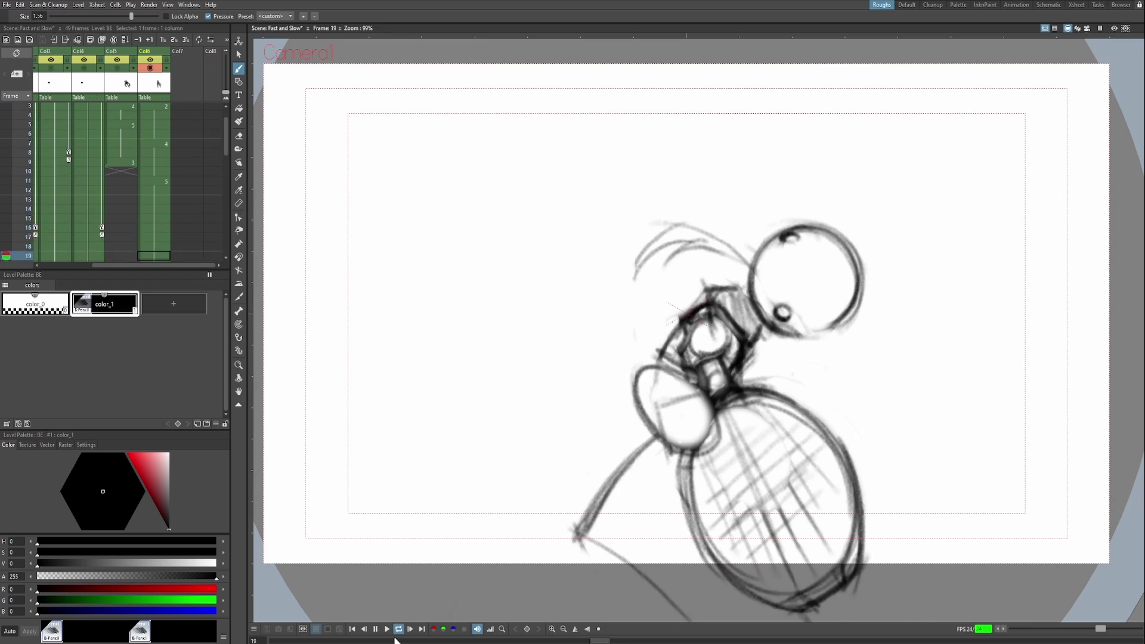
pyautogui.click(375, 629)
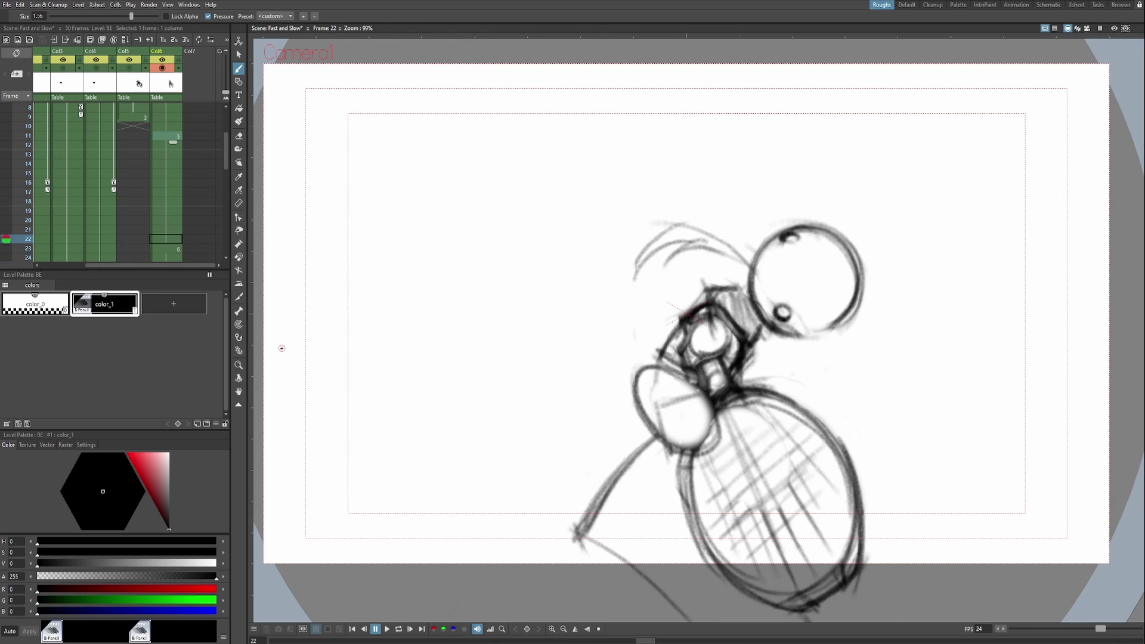
# Step between frames 13, 22 and 23 to compare the poses
pyautogui.press(',')
pyautogui.press(',')
pyautogui.press(',')
pyautogui.press(',')
pyautogui.press(',')
pyautogui.press(',')
pyautogui.press(',')
pyautogui.press(',')
pyautogui.press(',')
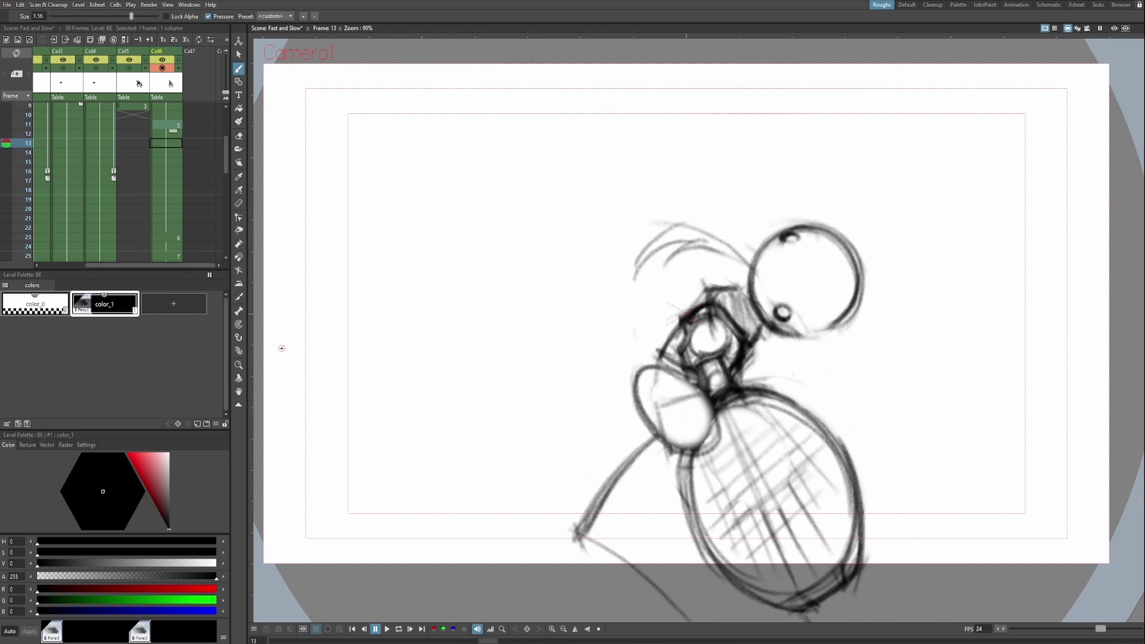
pyautogui.press('.')
pyautogui.press('.')
pyautogui.press('.')
pyautogui.press('.')
pyautogui.press('.')
pyautogui.press('.')
pyautogui.press('.')
pyautogui.press('.')
pyautogui.press('.')
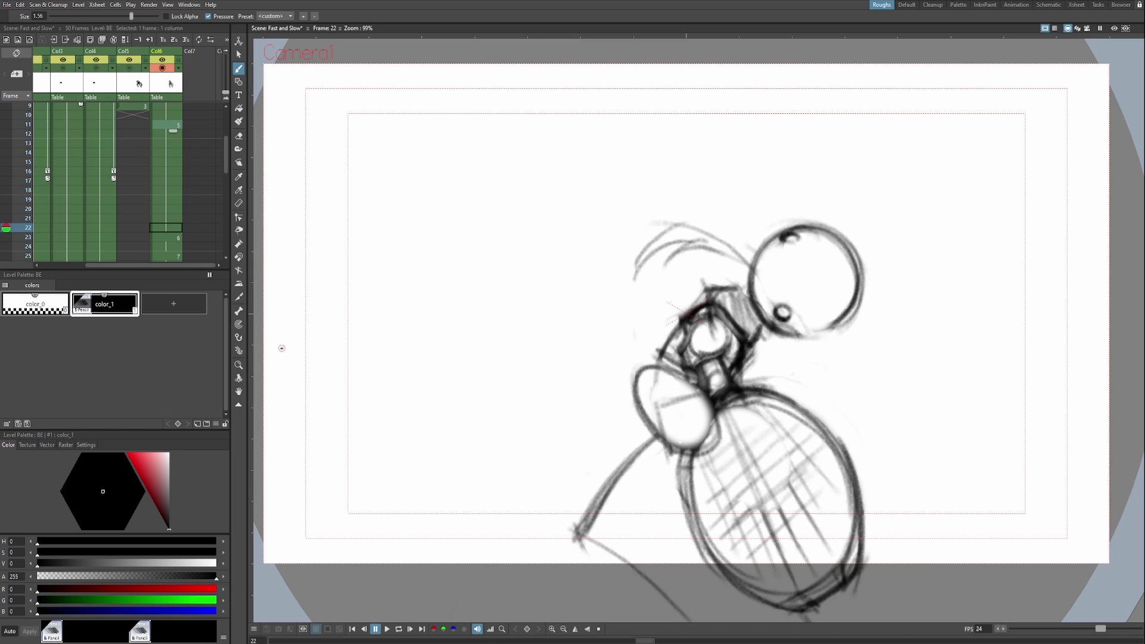
pyautogui.press('.')
pyautogui.press(',')
pyautogui.press('p')
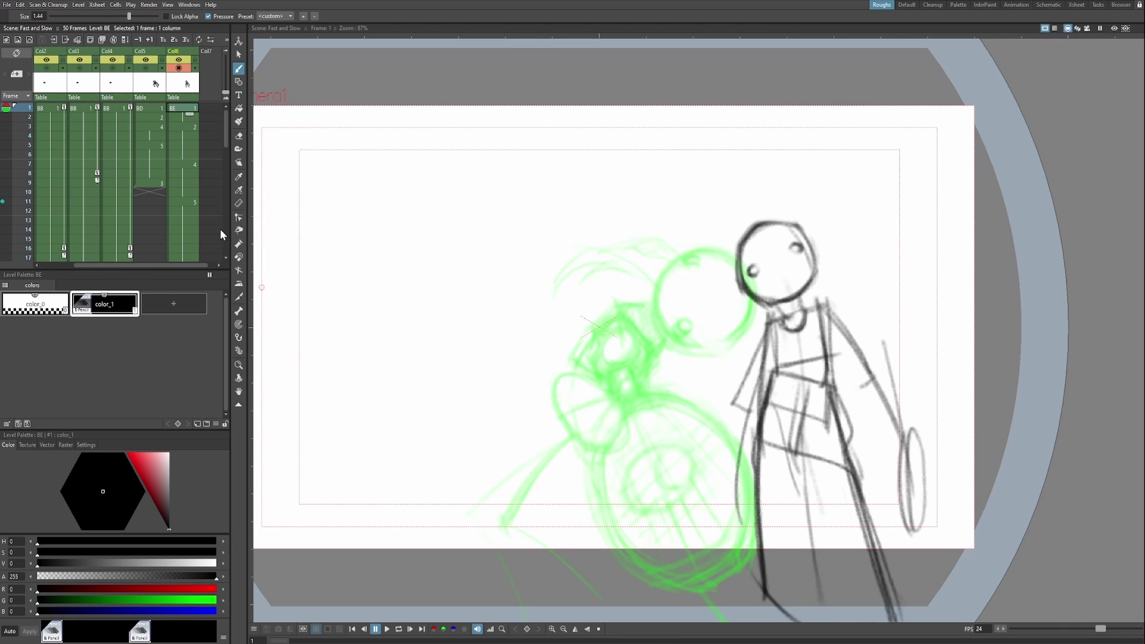
# Flip between the key pose on frame 11 and frame 23 in Col6
pyautogui.click(194, 202)
pyautogui.scroll(-3, 203, 179)
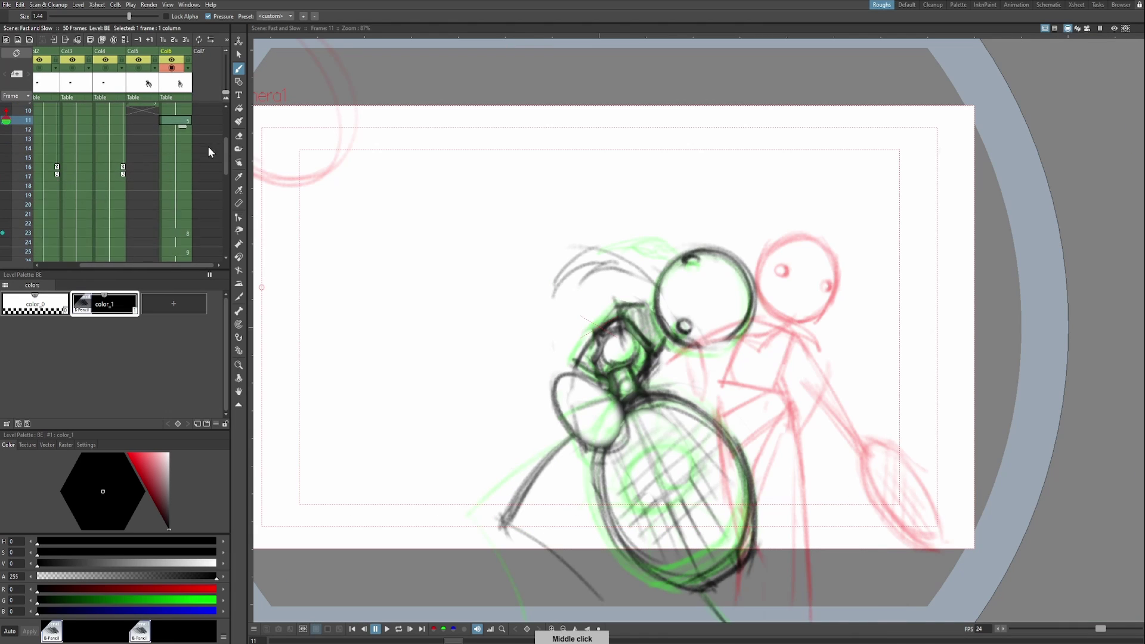
pyautogui.click(187, 232)
pyautogui.click(182, 118)
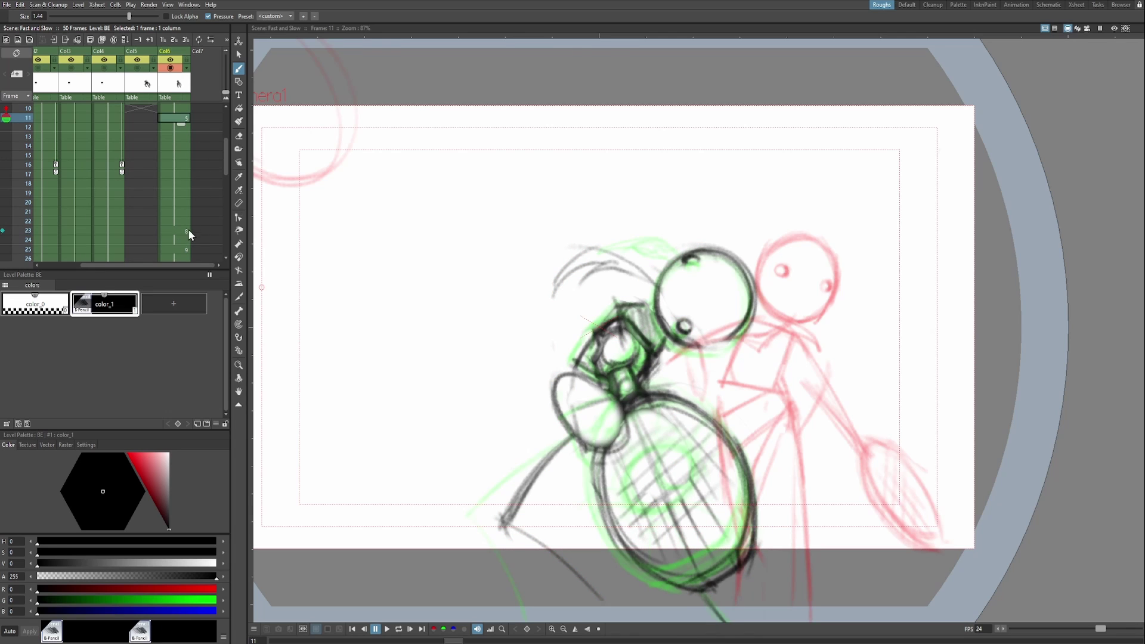
pyautogui.click(186, 233)
pyautogui.click(182, 118)
pyautogui.scroll(3, 199, 197)
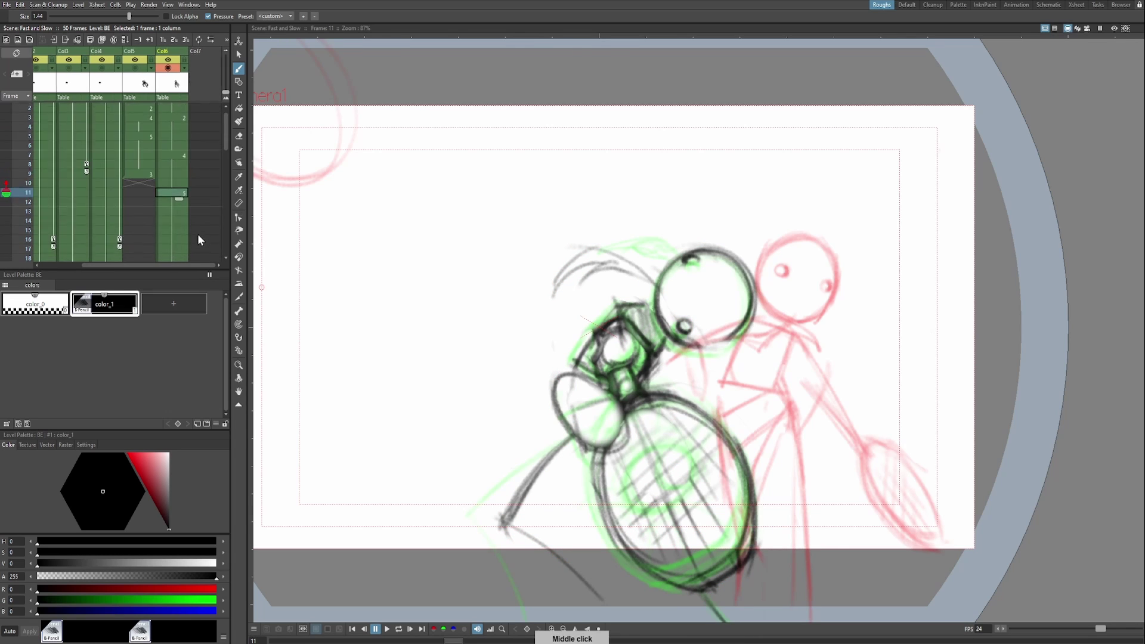
pyautogui.scroll(-4, 198, 237)
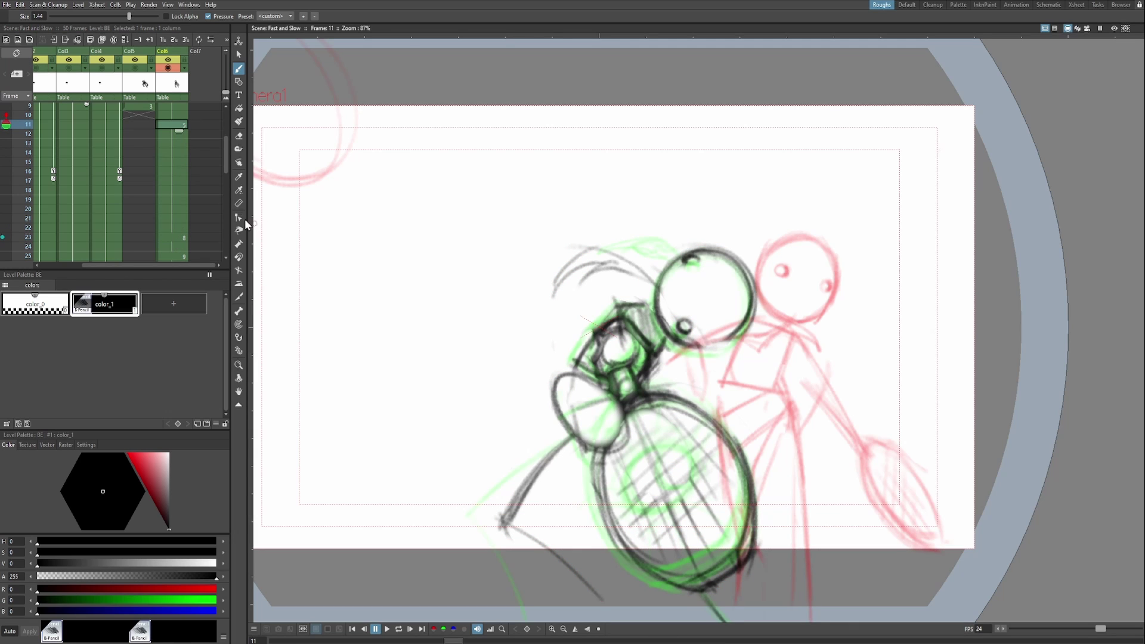
# Compare frames 22 and 23 with onion skins
pyautogui.middleClick(770, 412)
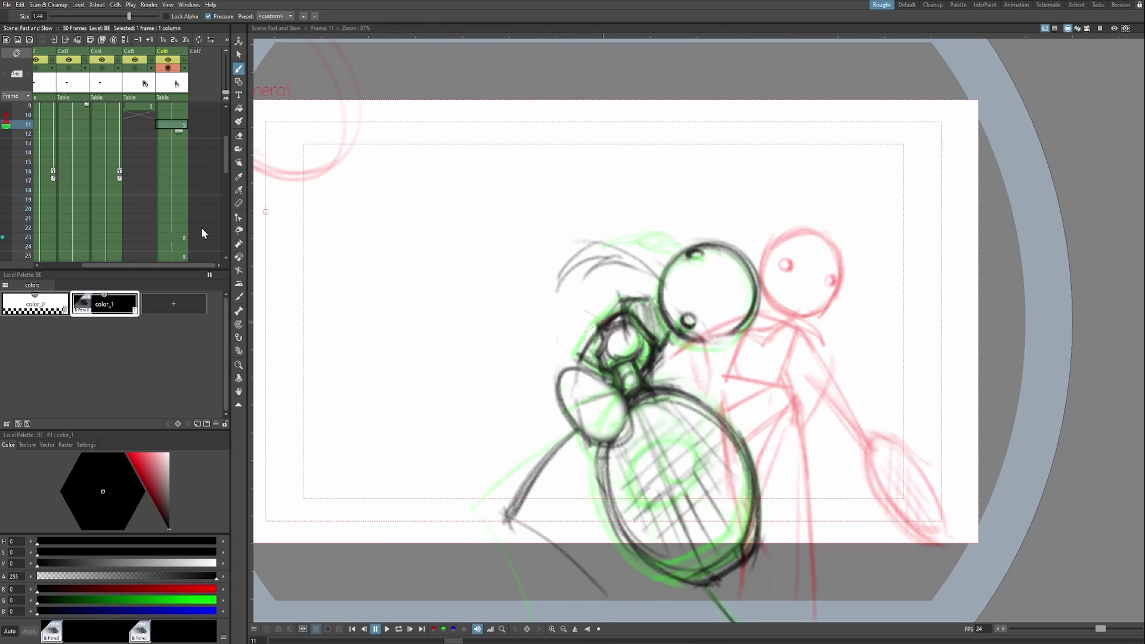
pyautogui.click(186, 236)
pyautogui.click(187, 228)
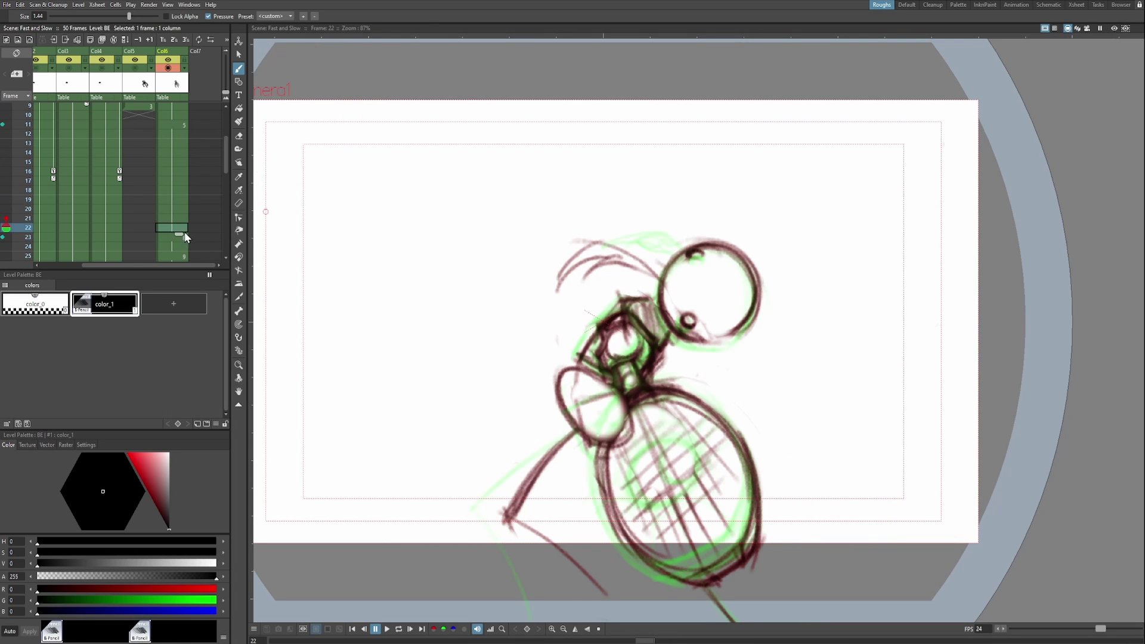
pyautogui.click(183, 236)
pyautogui.click(181, 228)
pyautogui.click(173, 237)
# Return to frame 11 and adjust the Xsheet and canvas views
pyautogui.middleClick(205, 149)
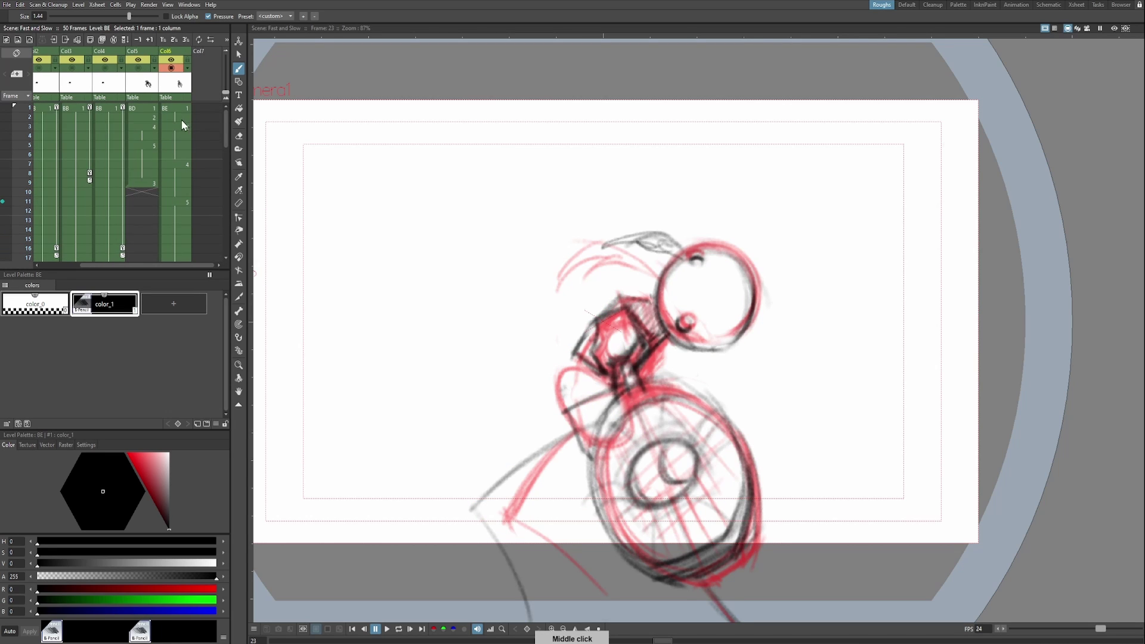
pyautogui.middleClick(204, 221)
pyautogui.click(170, 123)
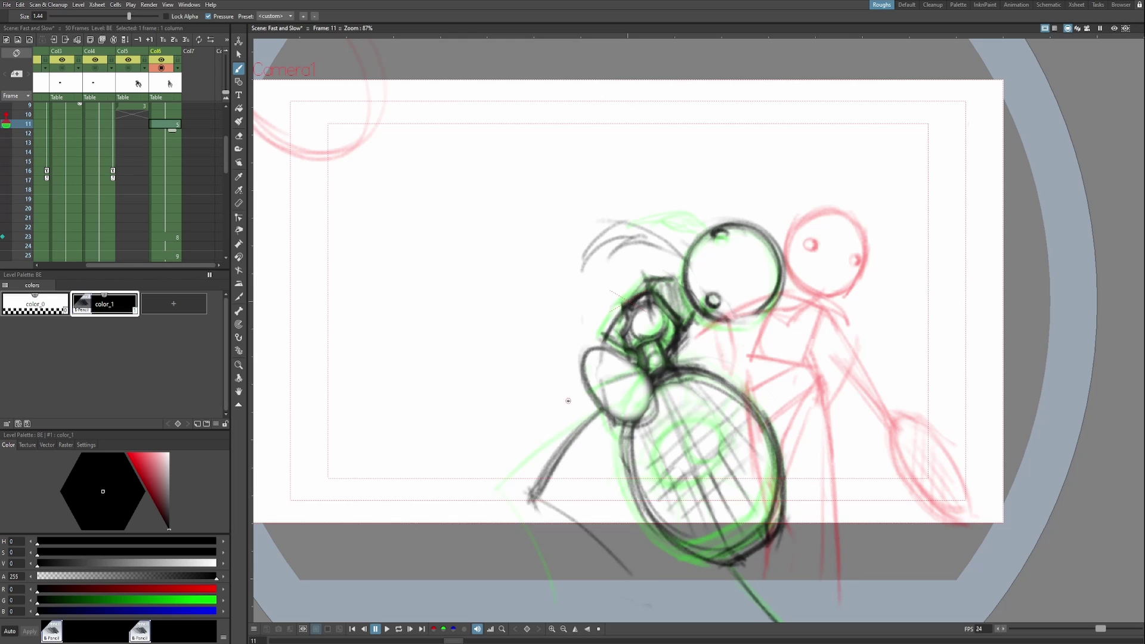
pyautogui.click(174, 238)
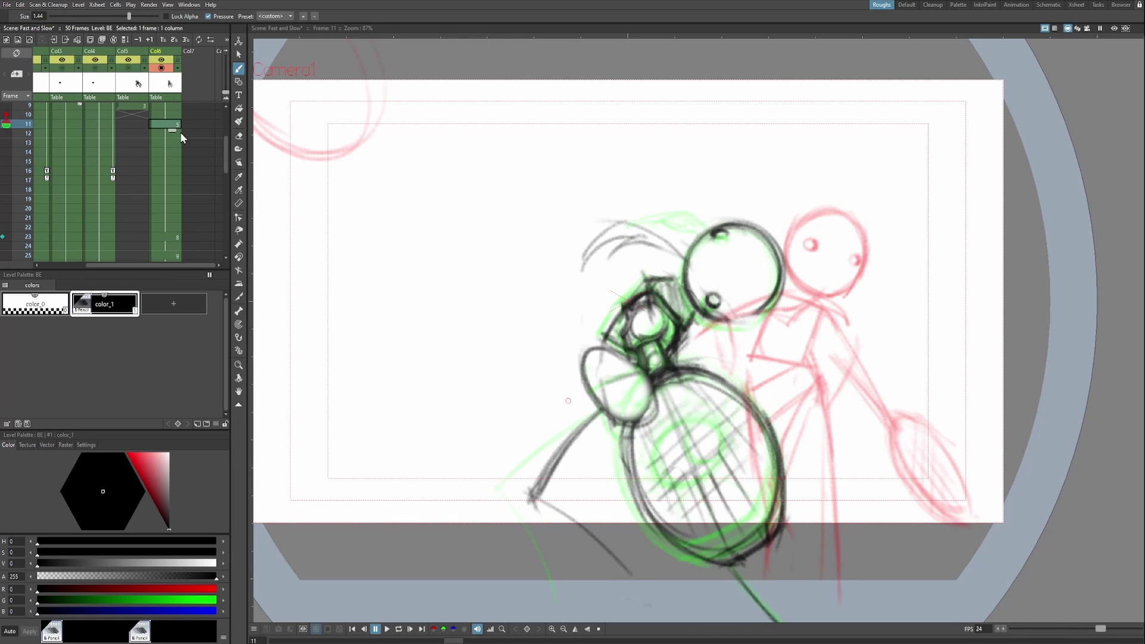
pyautogui.middleClick(924, 504)
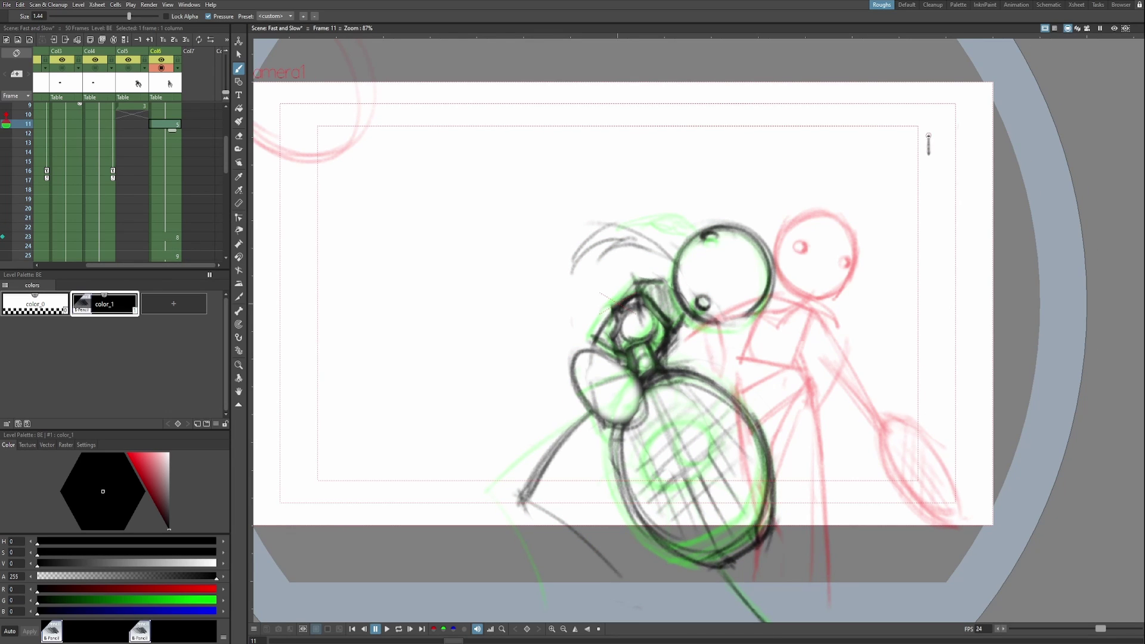
# Circle 11 and draw the chart's vertical line down to 23, adding emphasis marks around 23
pyautogui.moveTo(940, 134); pyautogui.dragTo(938, 133)
pyautogui.moveTo(928, 169); pyautogui.dragTo(926, 313)
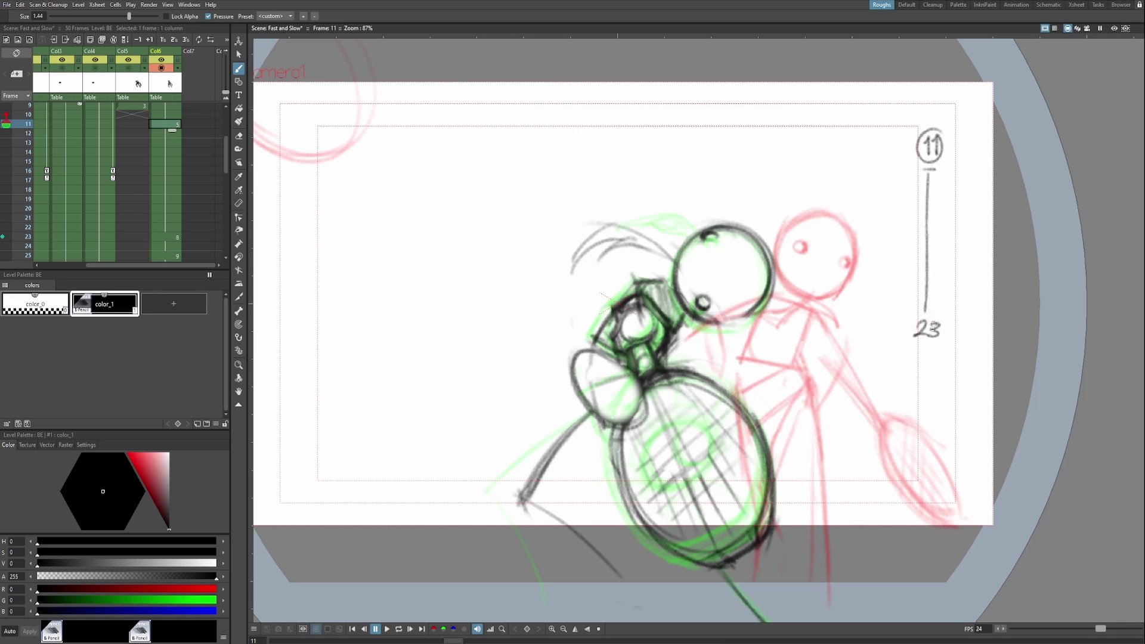
pyautogui.middleClick(928, 340)
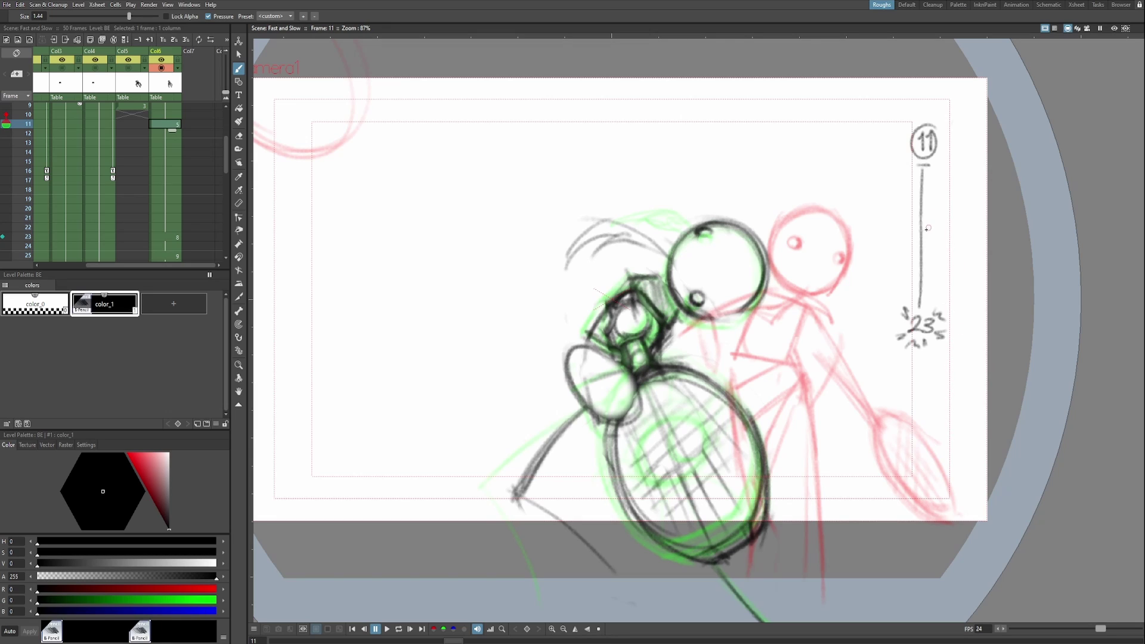
pyautogui.moveTo(923, 308); pyautogui.dragTo(925, 216)
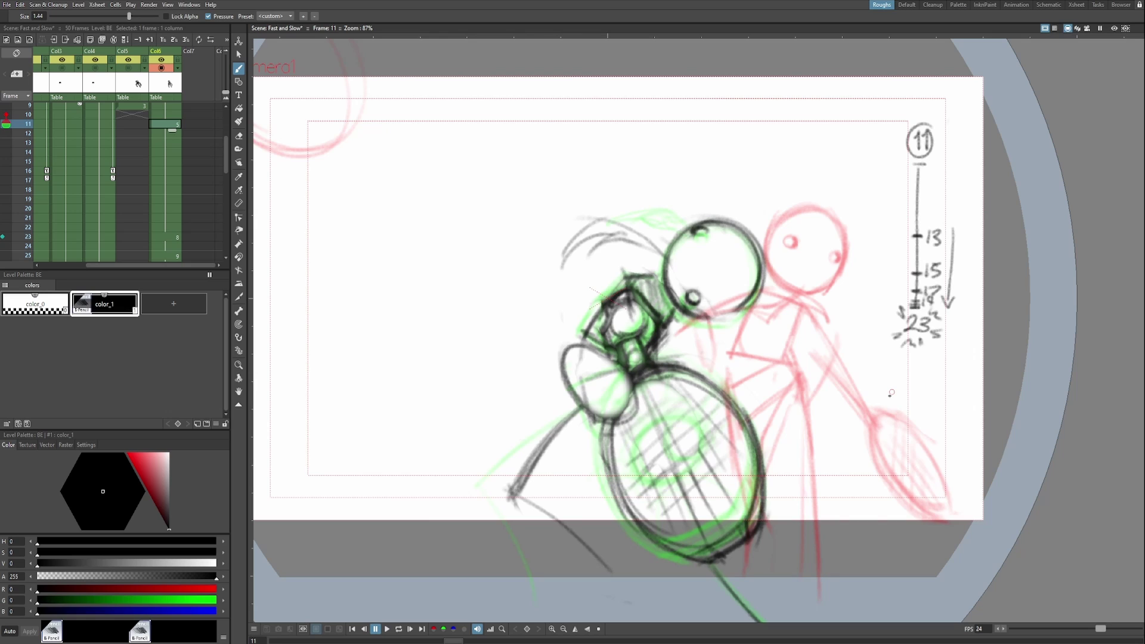
pyautogui.middleClick(934, 222)
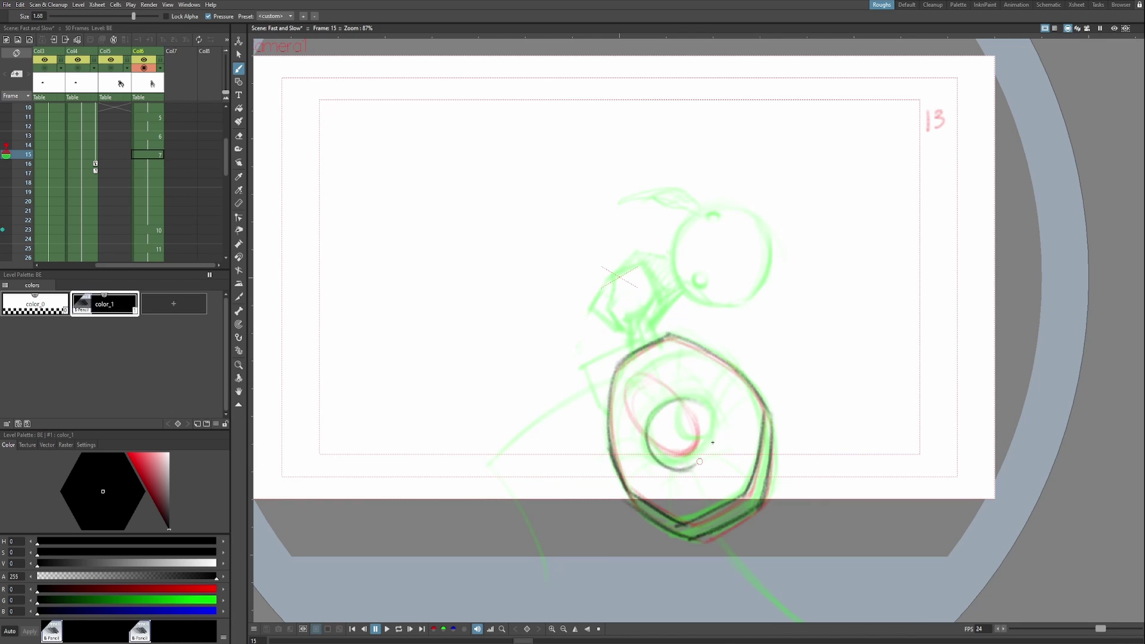
# Sketch the racket strings circle on the frame-15 inbetween
pyautogui.moveTo(659, 410)
pyautogui.mouseDown()
pyautogui.moveTo(712, 440)
pyautogui.moveTo(678, 467)
pyautogui.mouseUp()
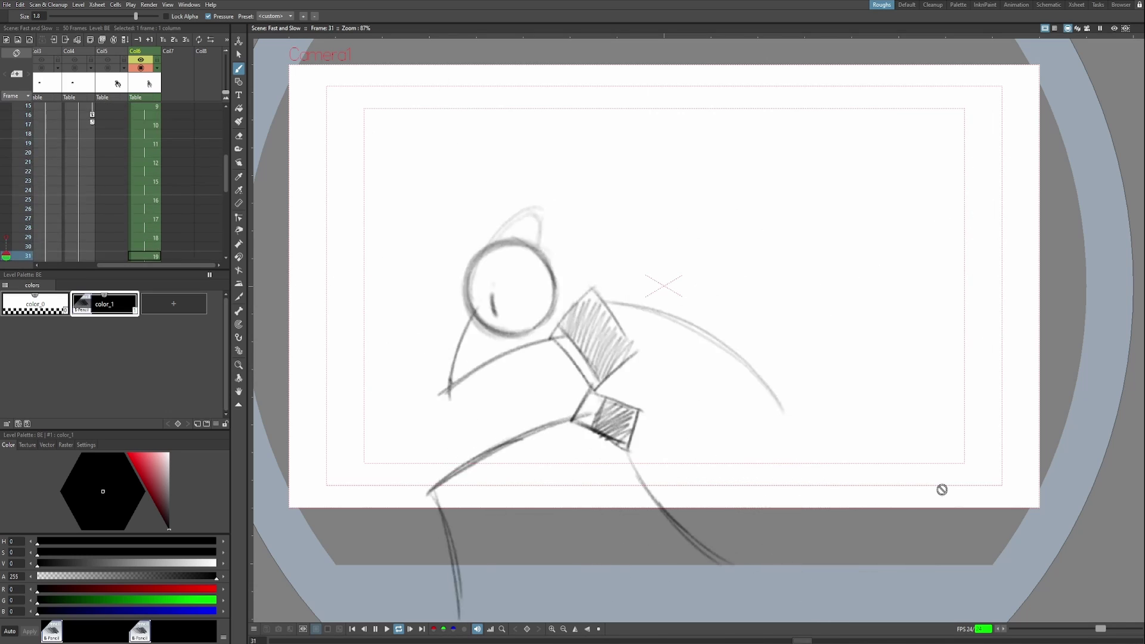
# Pause playback, step back and forth through the inbetweens, then resume looping playback
pyautogui.press('p')
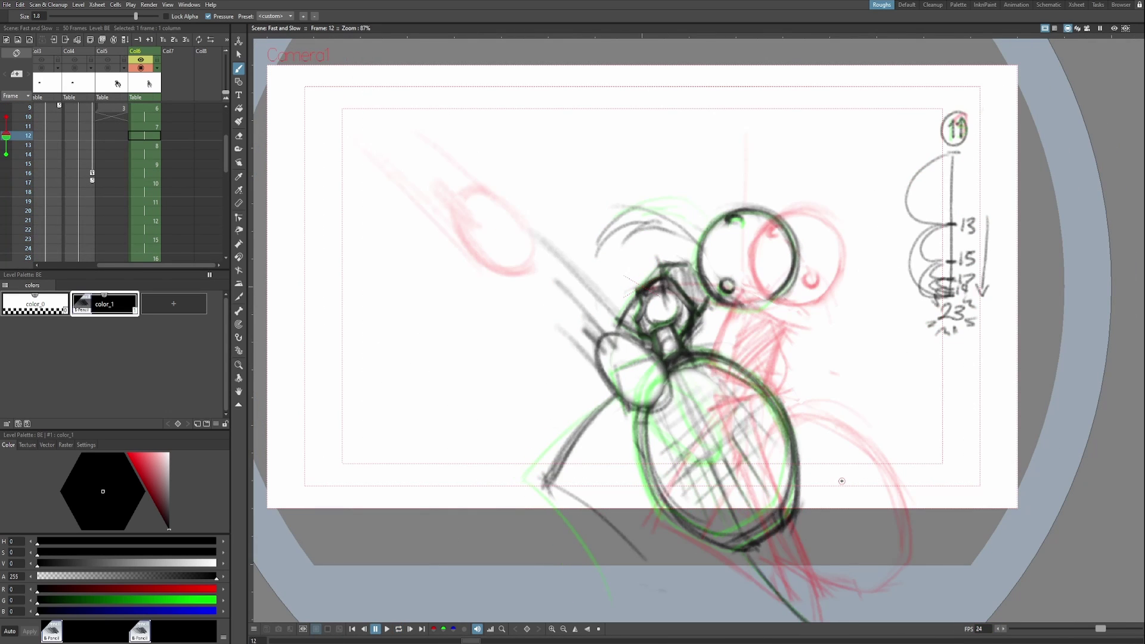
pyautogui.press(',')
pyautogui.press(',')
pyautogui.press(',')
pyautogui.press(',')
pyautogui.press(',')
pyautogui.press(',')
pyautogui.press(',')
pyautogui.press(',')
pyautogui.press(',')
pyautogui.press(',')
pyautogui.press(',')
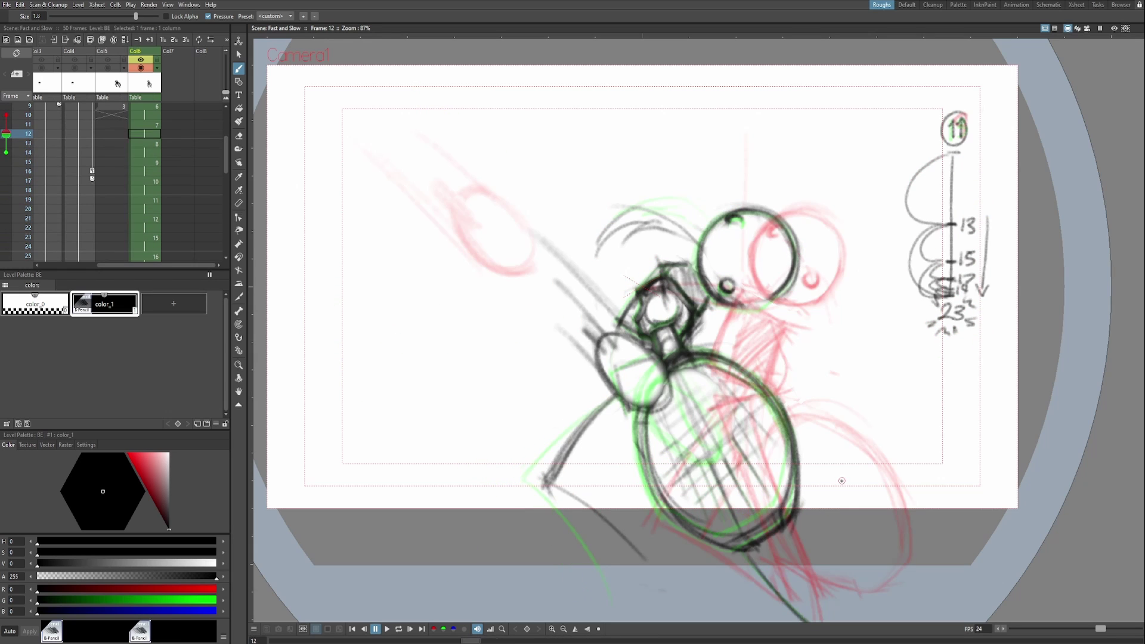
pyautogui.press('.')
pyautogui.press('.')
pyautogui.press('.')
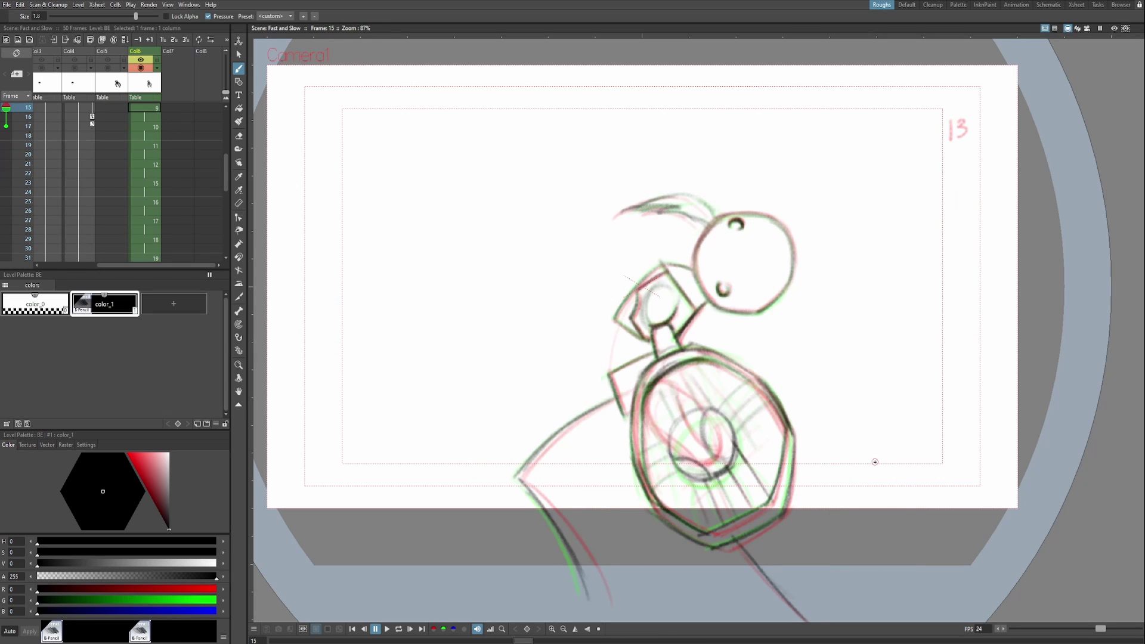
pyautogui.press('p')
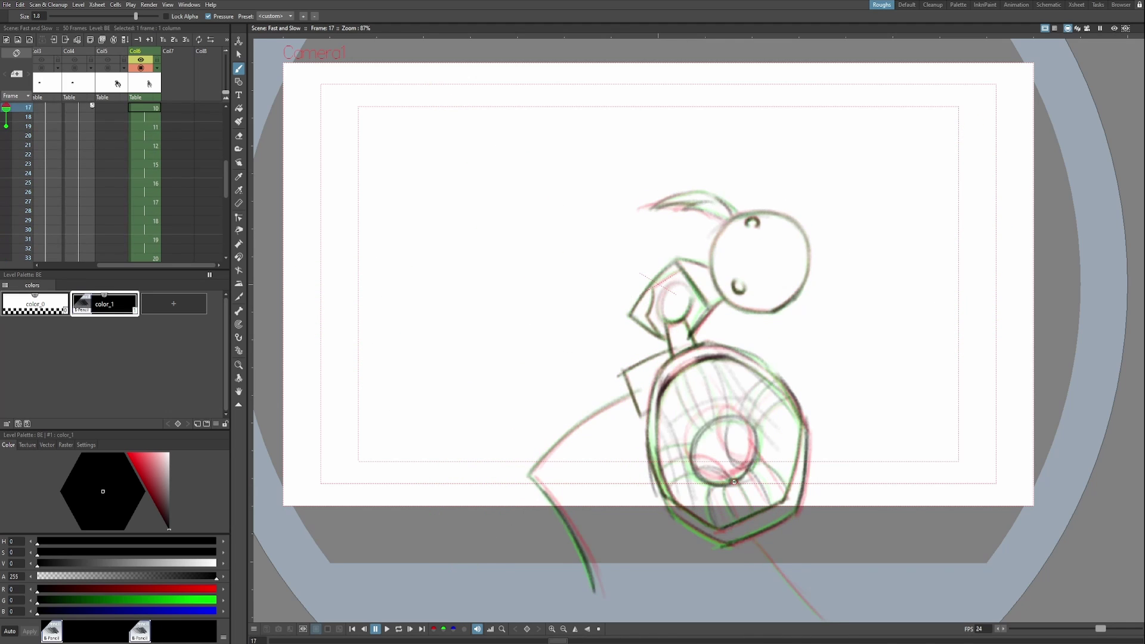
pyautogui.middleClick(879, 448)
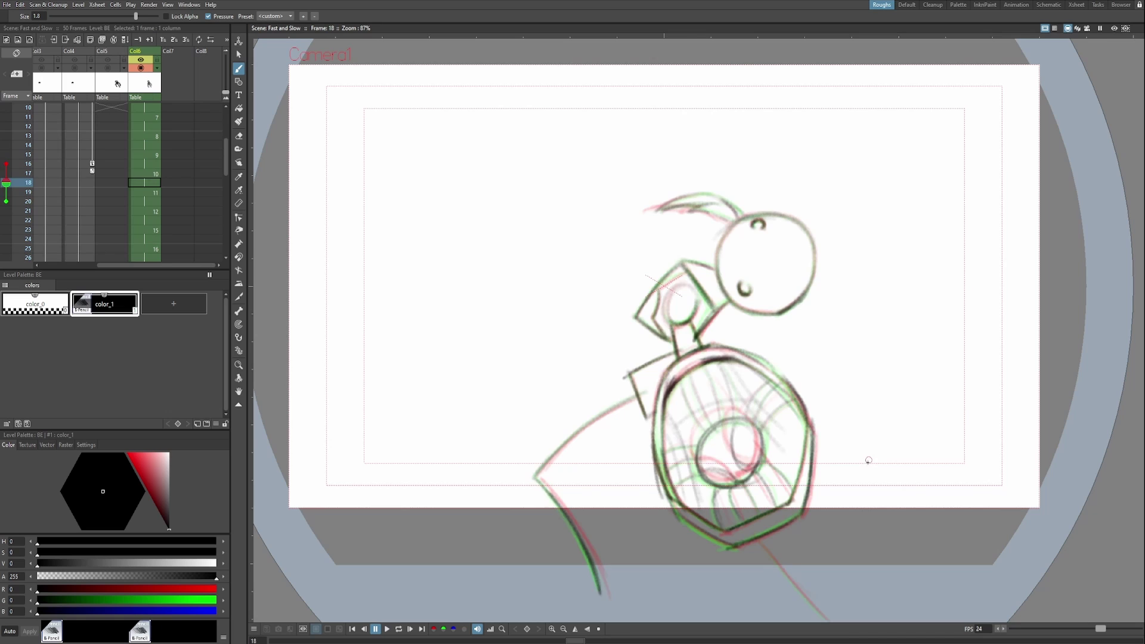